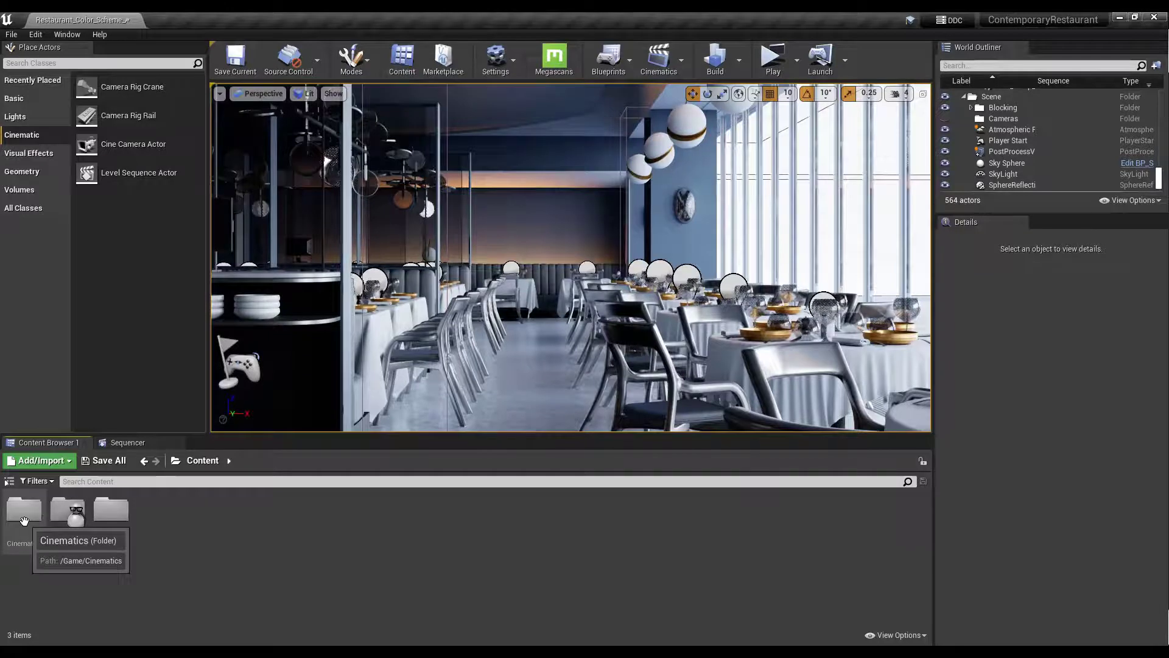
Open the Cinematics/Takes/2022-03-10 folder in the project content
double_click(23, 519)
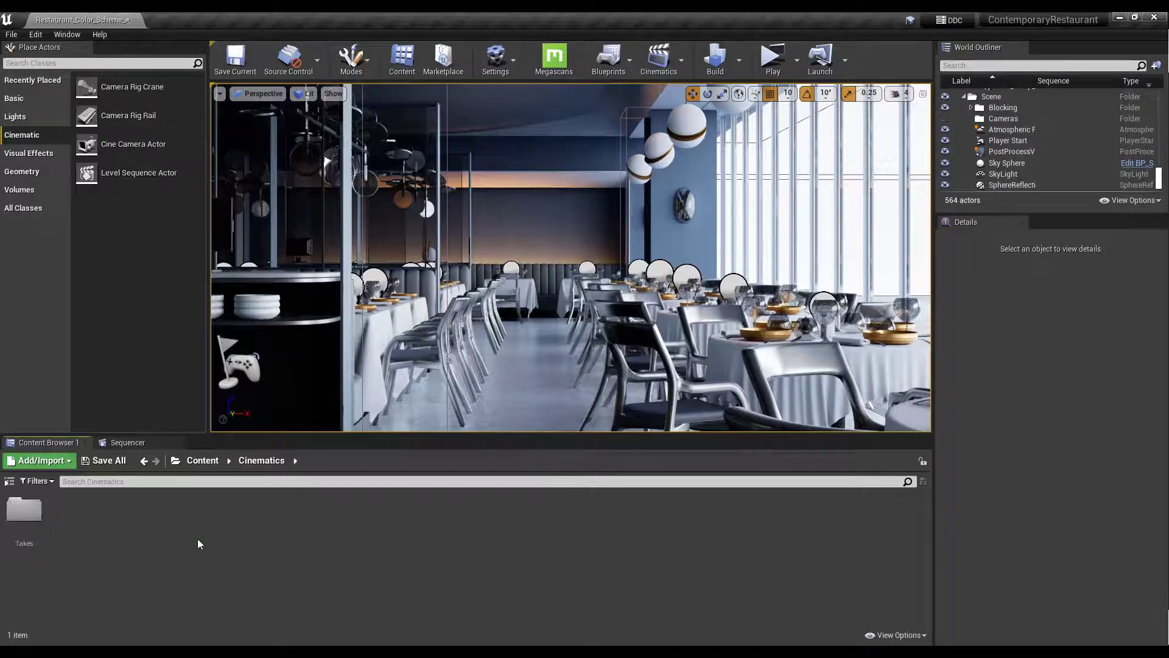
double_click(19, 515)
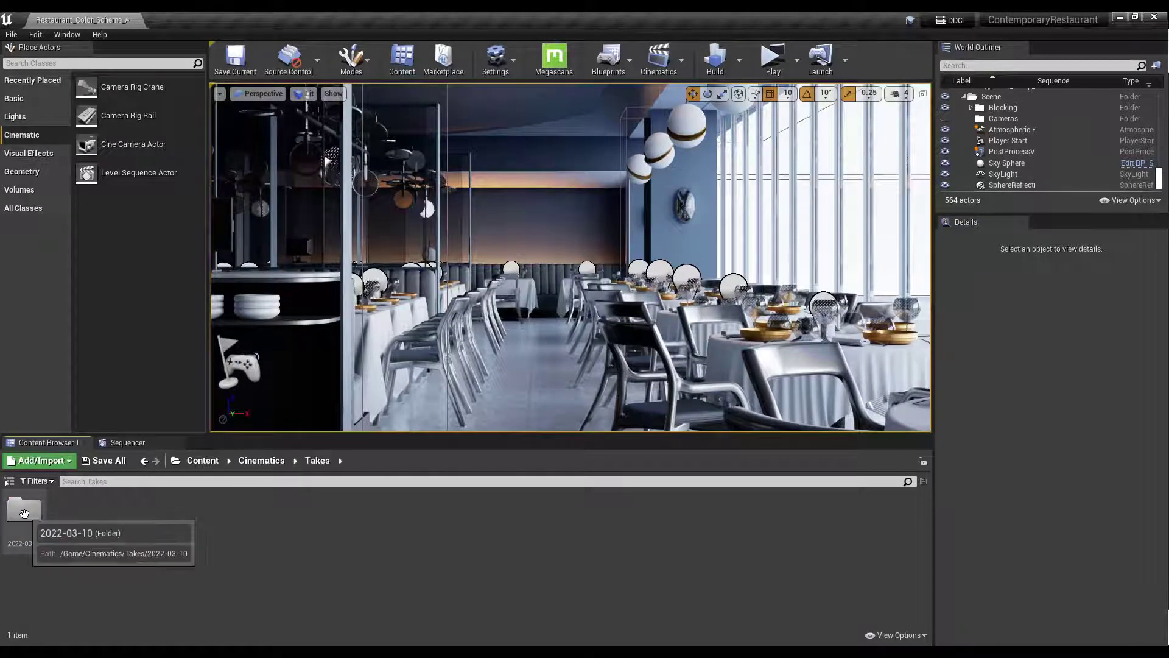
double_click(25, 514)
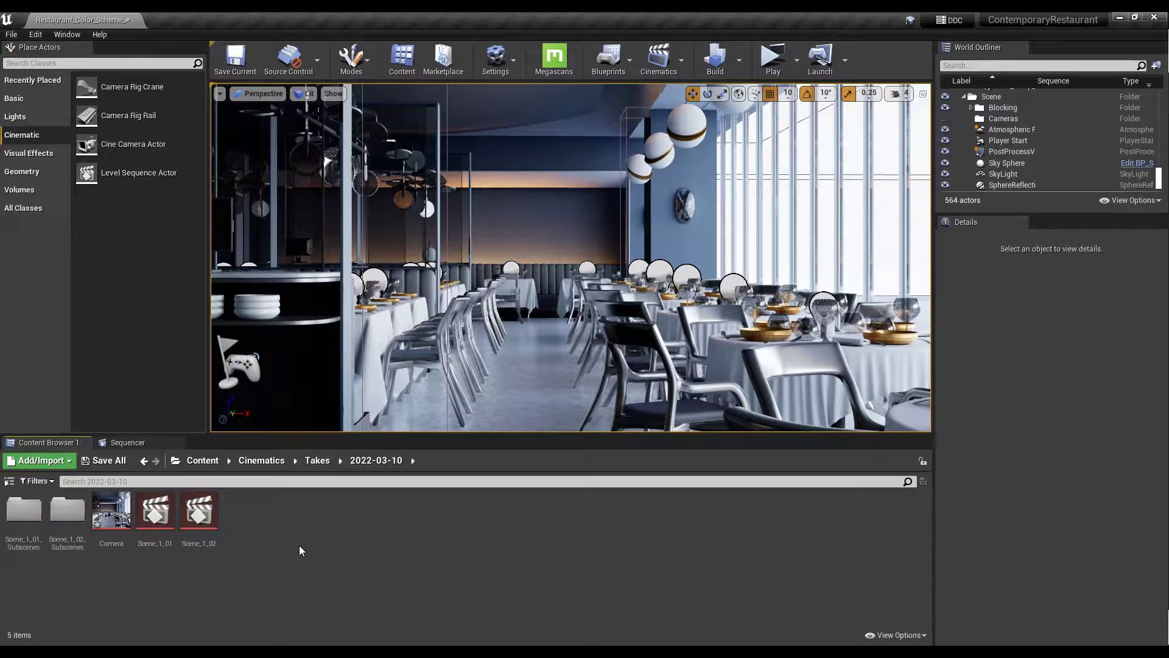
Create a Level Sequence asset named Walkthrough in the 2022-03-10 folder
right_click(261, 520)
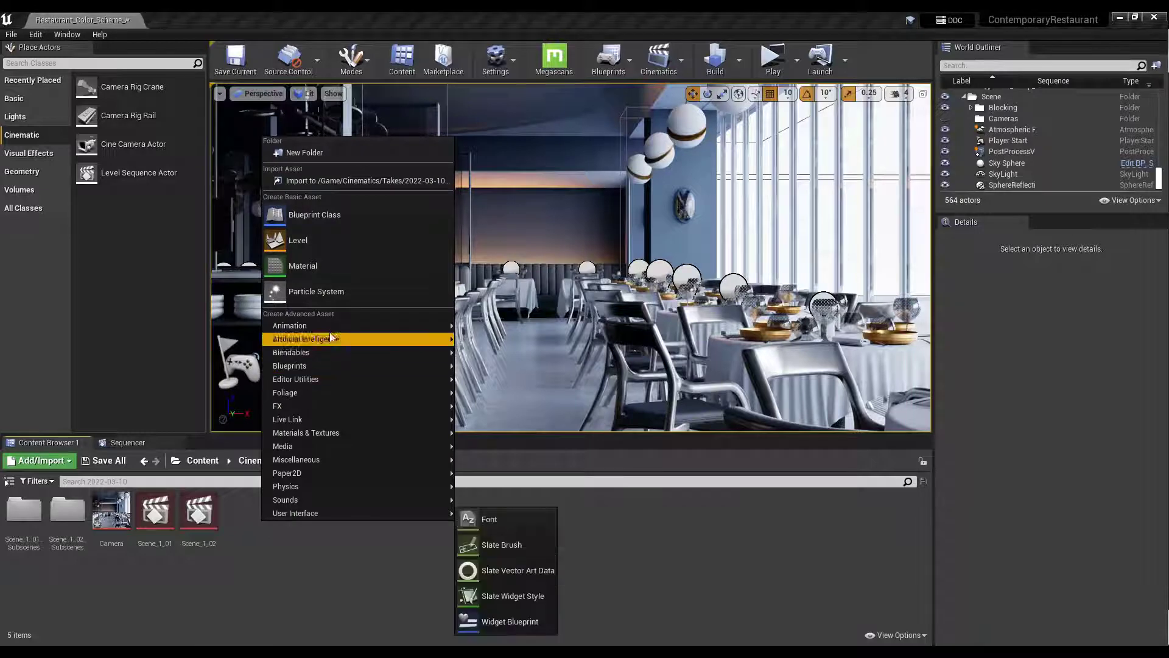
mouse_move(334, 325)
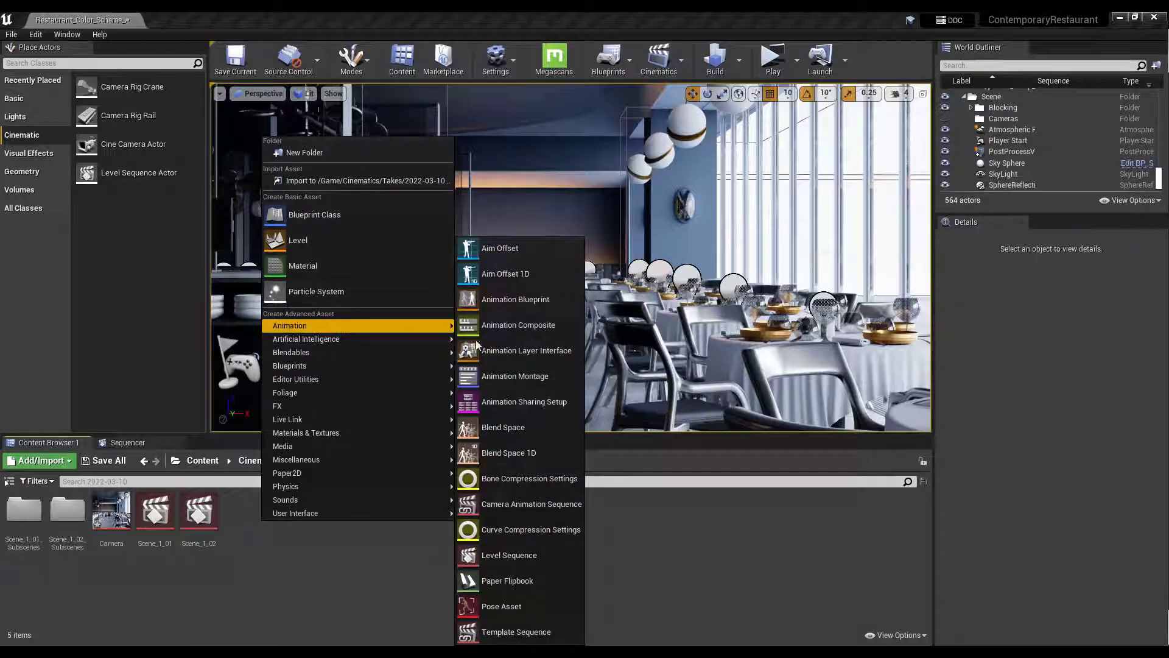
left_click(512, 557)
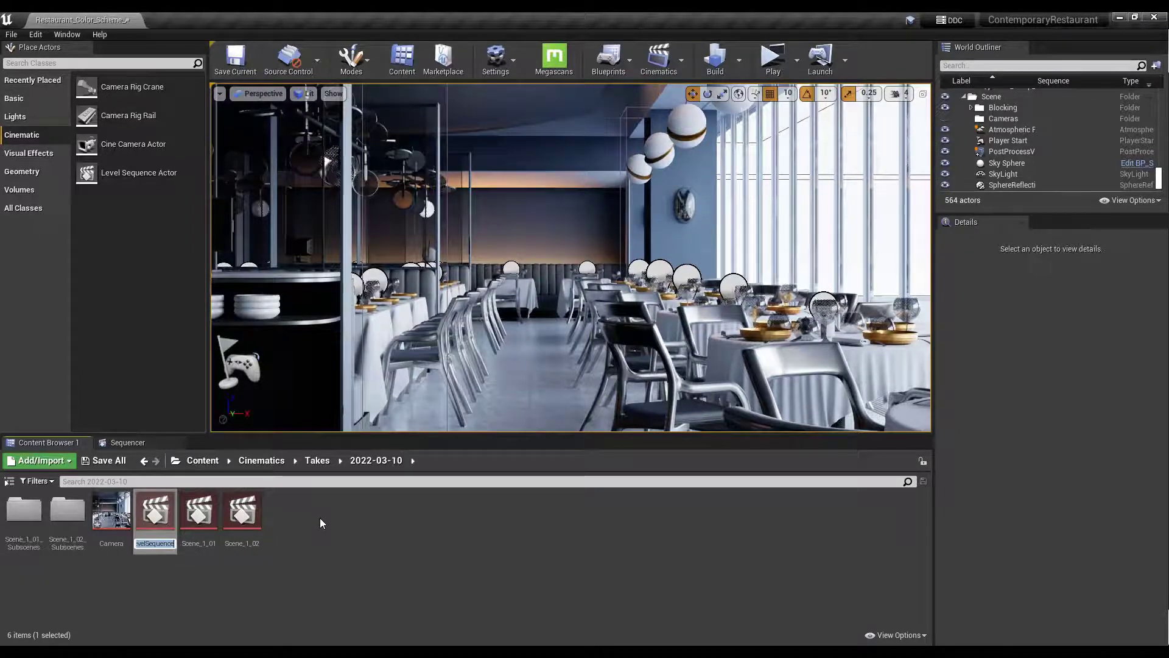
type("Walkthrough")
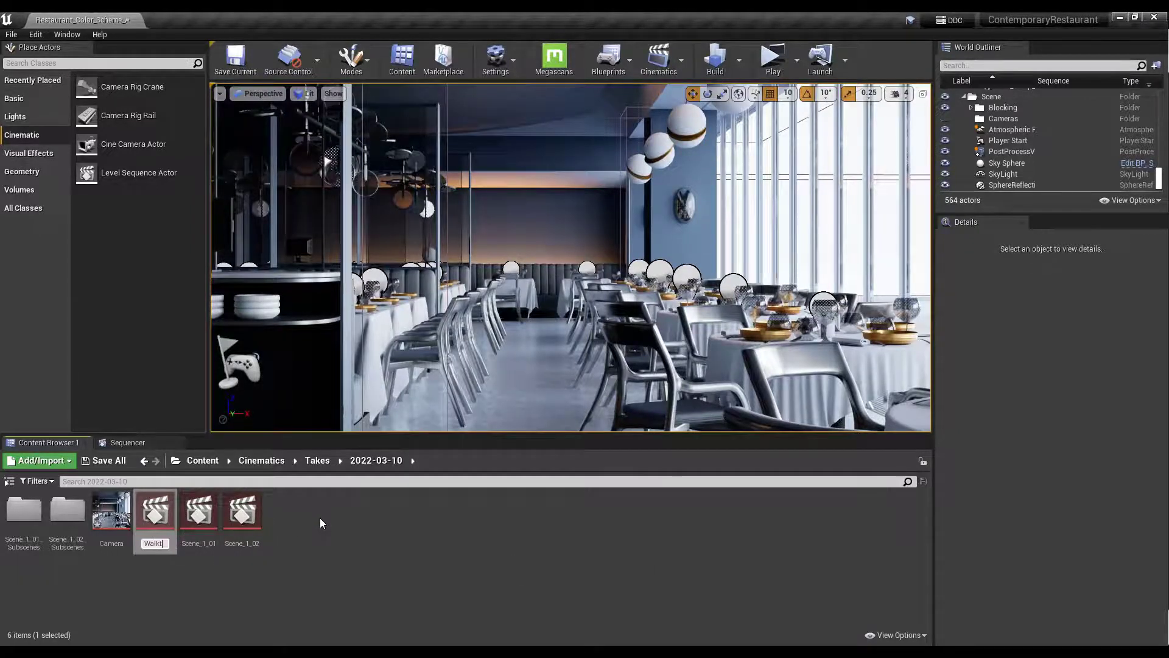
key("Return")
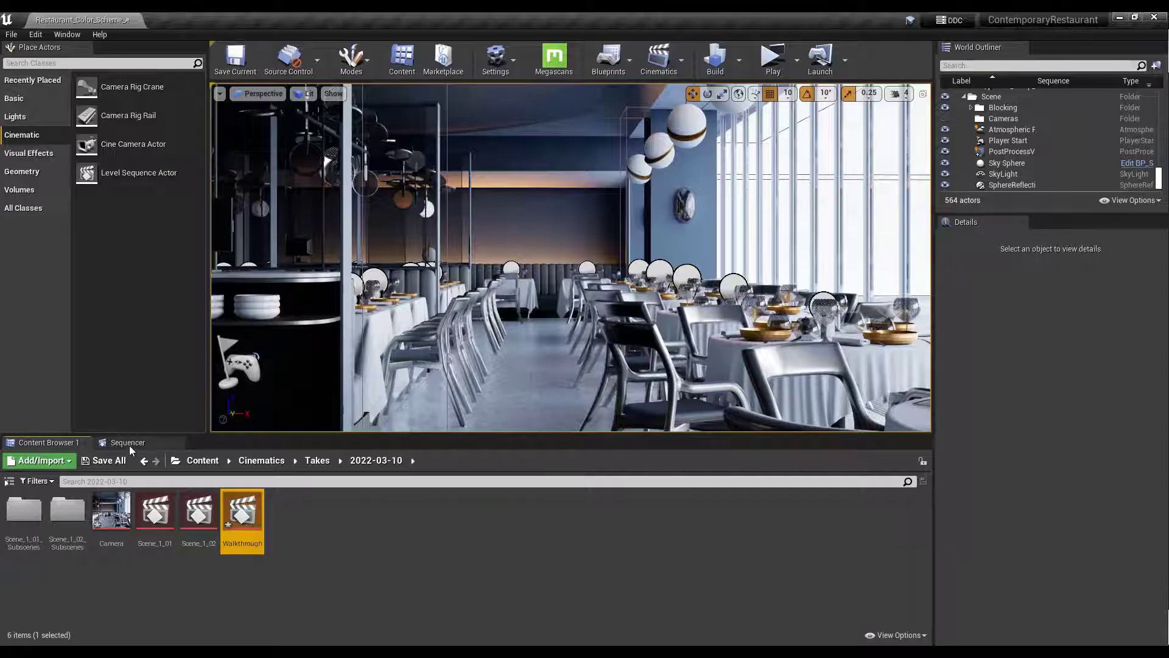
Open the Walkthrough level sequence in the Sequencer
left_click(65, 35)
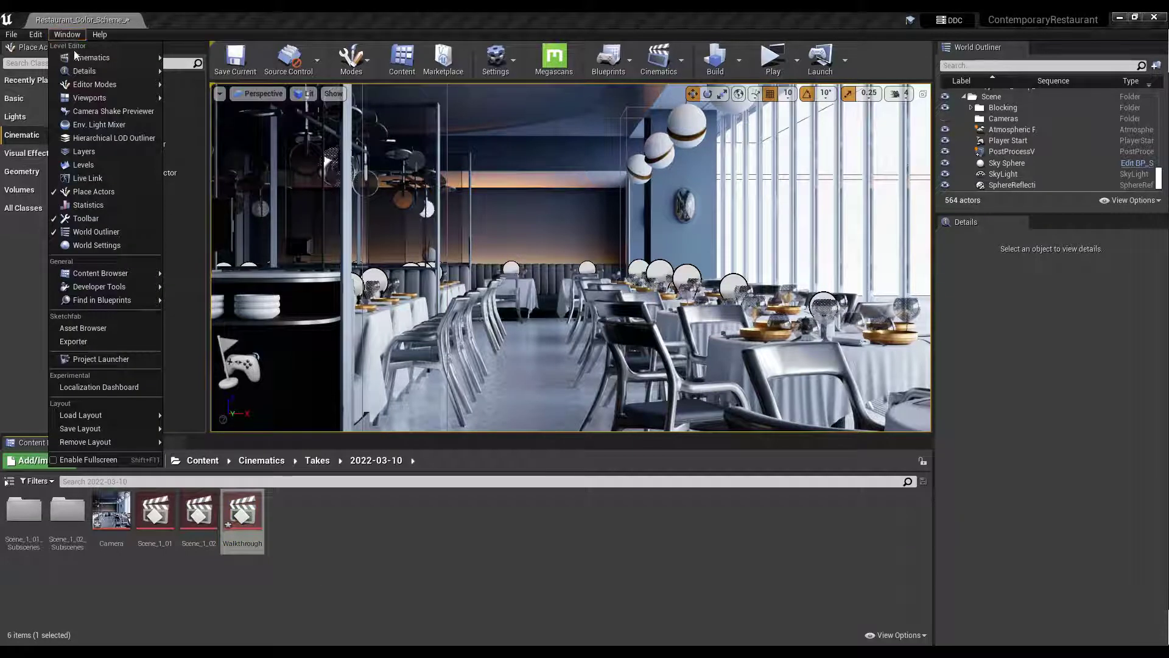
mouse_move(88, 56)
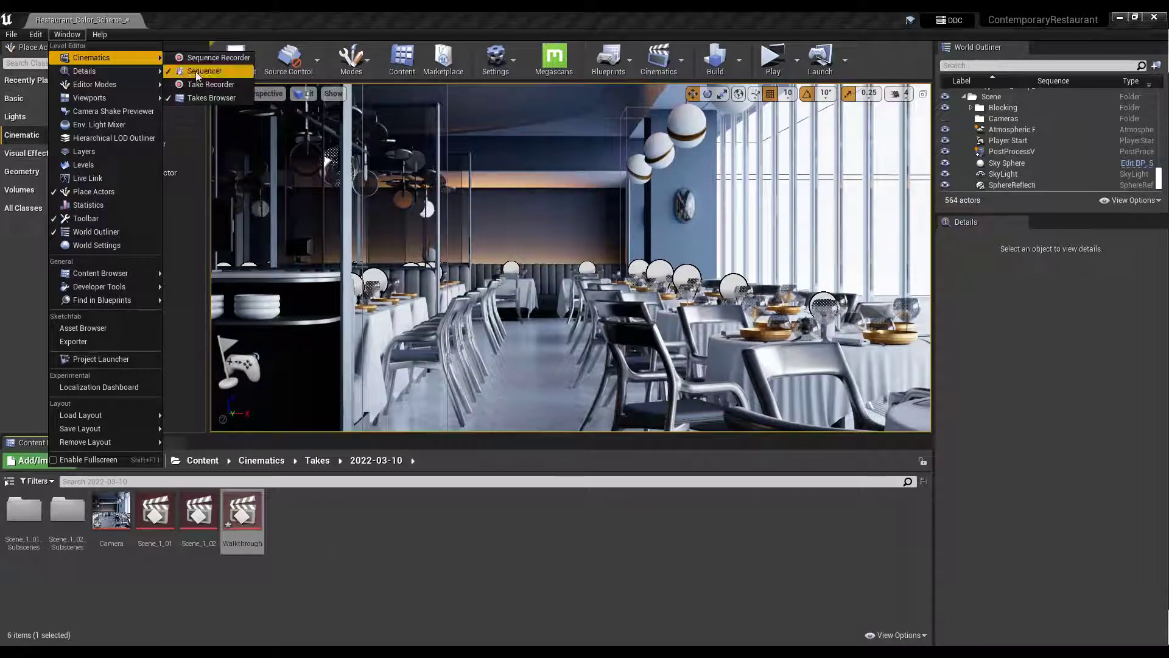
left_click(292, 545)
double_click(244, 509)
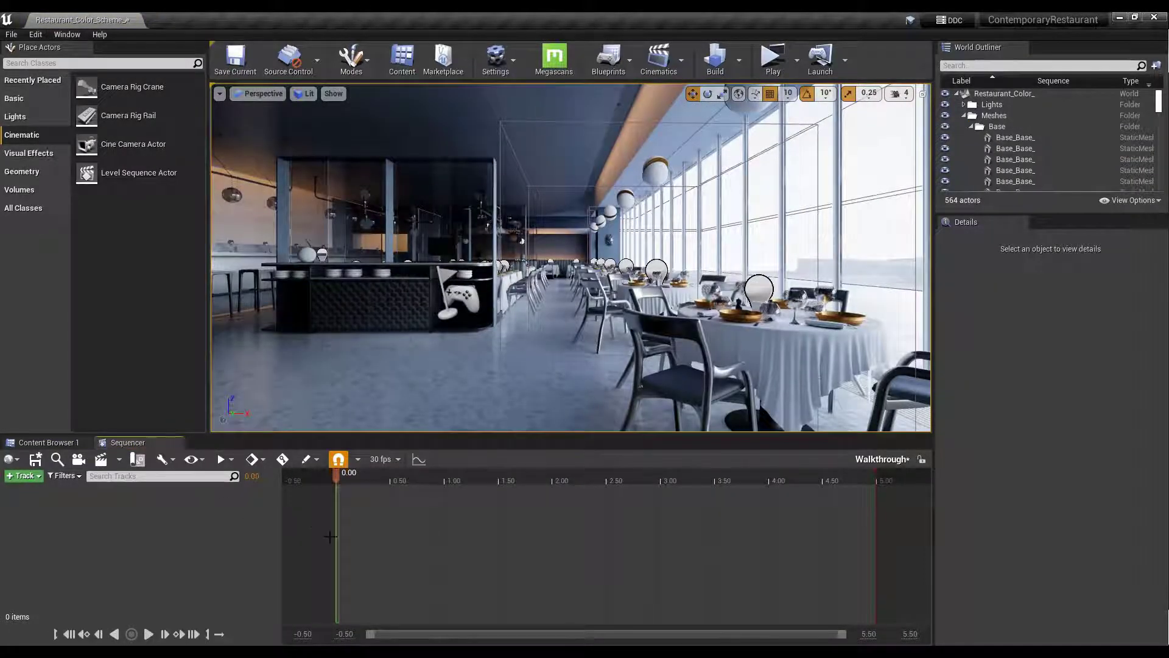
left_click(48, 442)
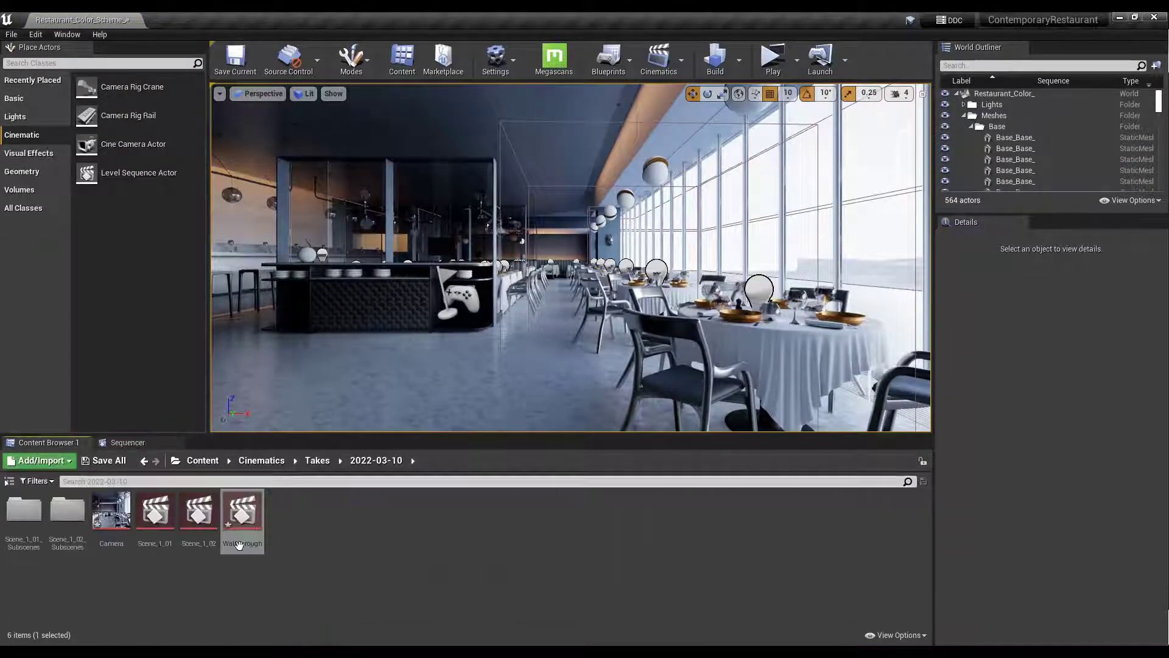
left_click(128, 442)
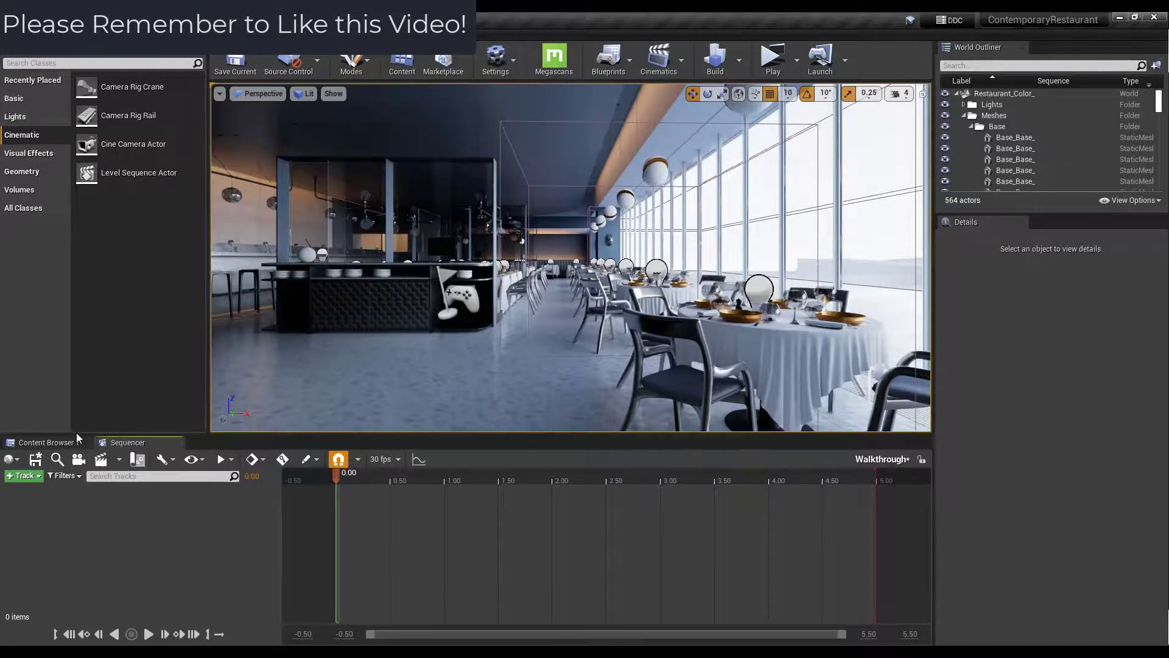
Place a Cine Camera Actor in the restaurant aisle at X 810, Y -140, Z 120, with its Z rotation at 270°
left_click_drag(120, 145, 595, 374)
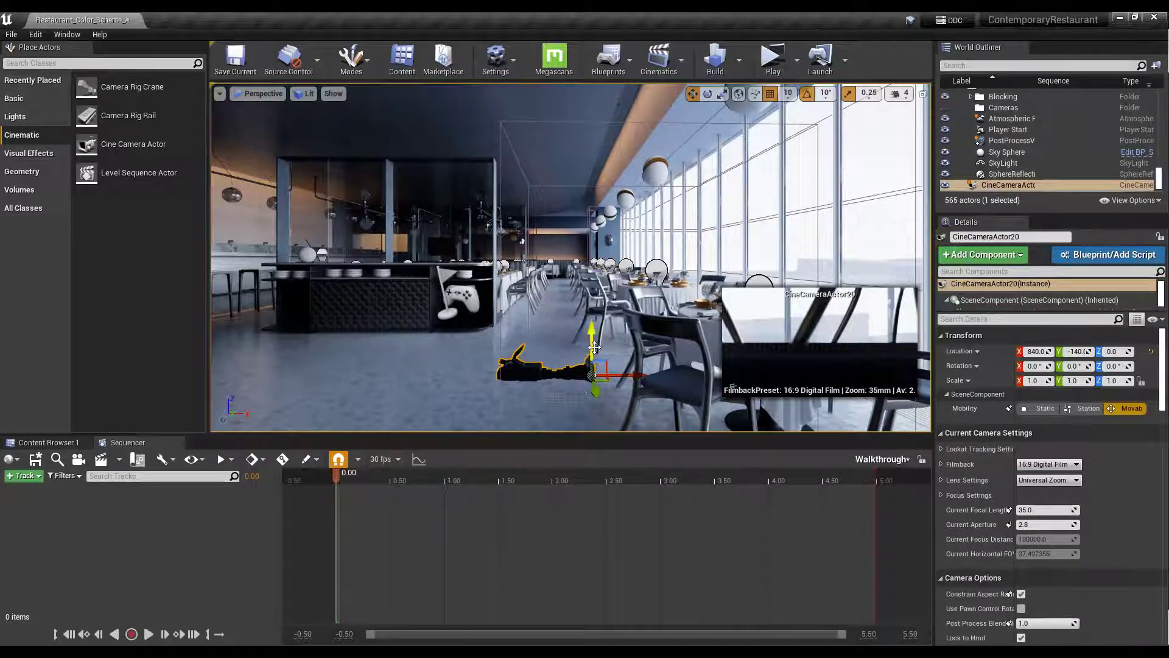
left_click_drag(590, 342, 592, 202)
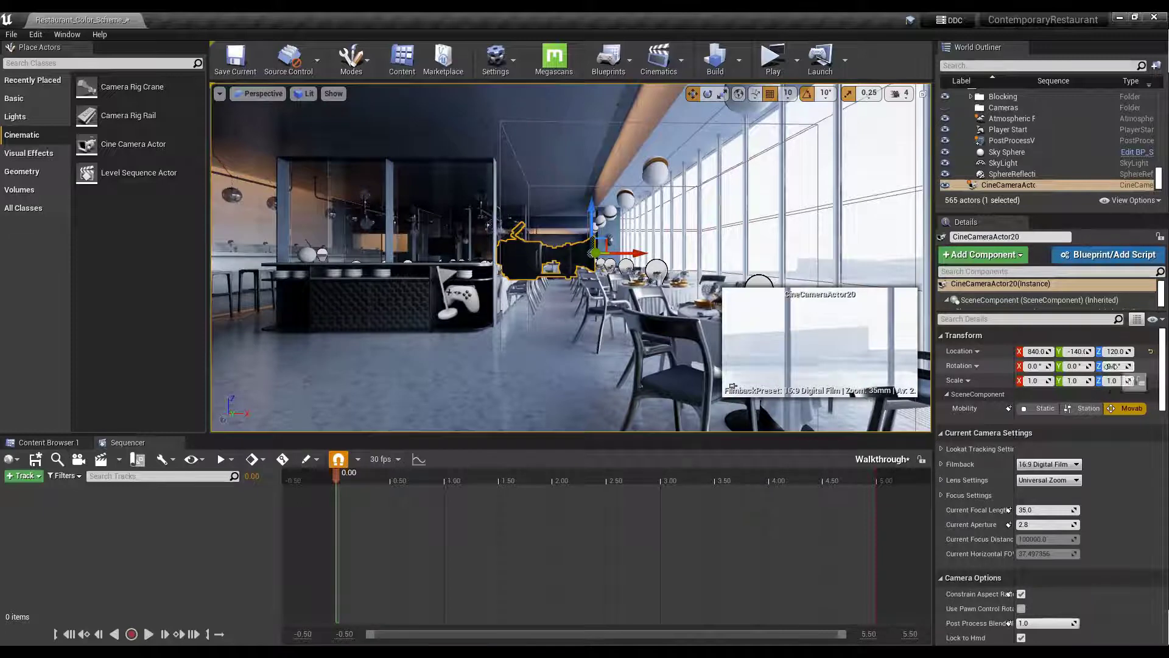
mouse_move(1113, 366)
left_mouse_down()
mouse_move(1133, 366)
mouse_move(1123, 366)
left_mouse_up()
key("ctrl+z")
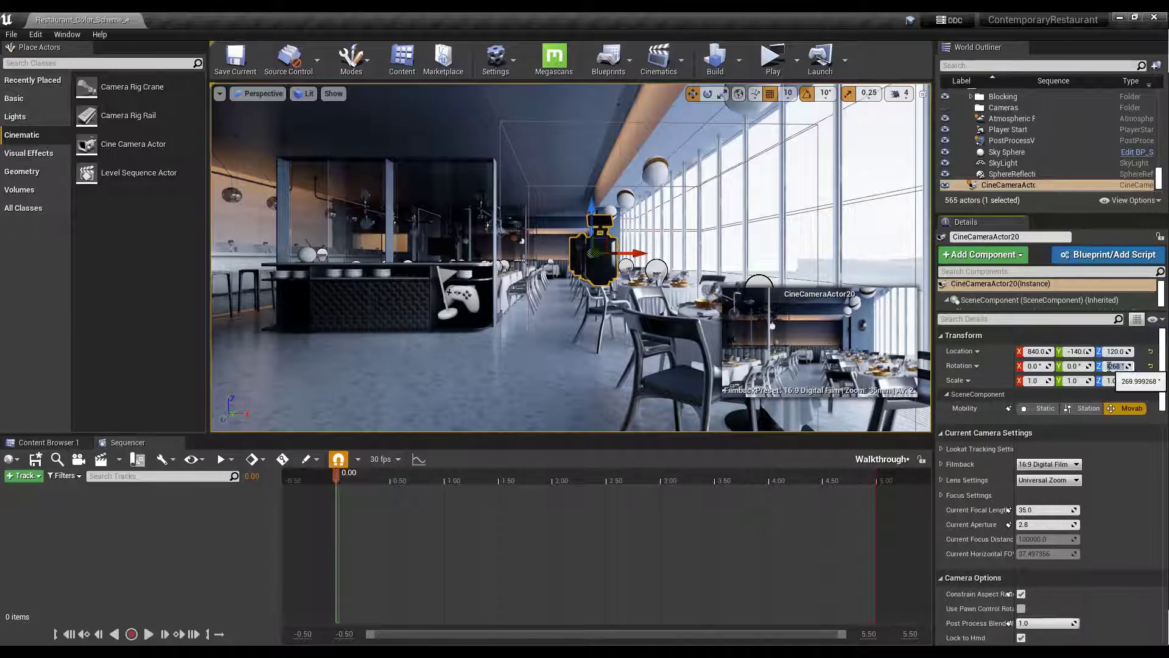
left_click(1109, 366)
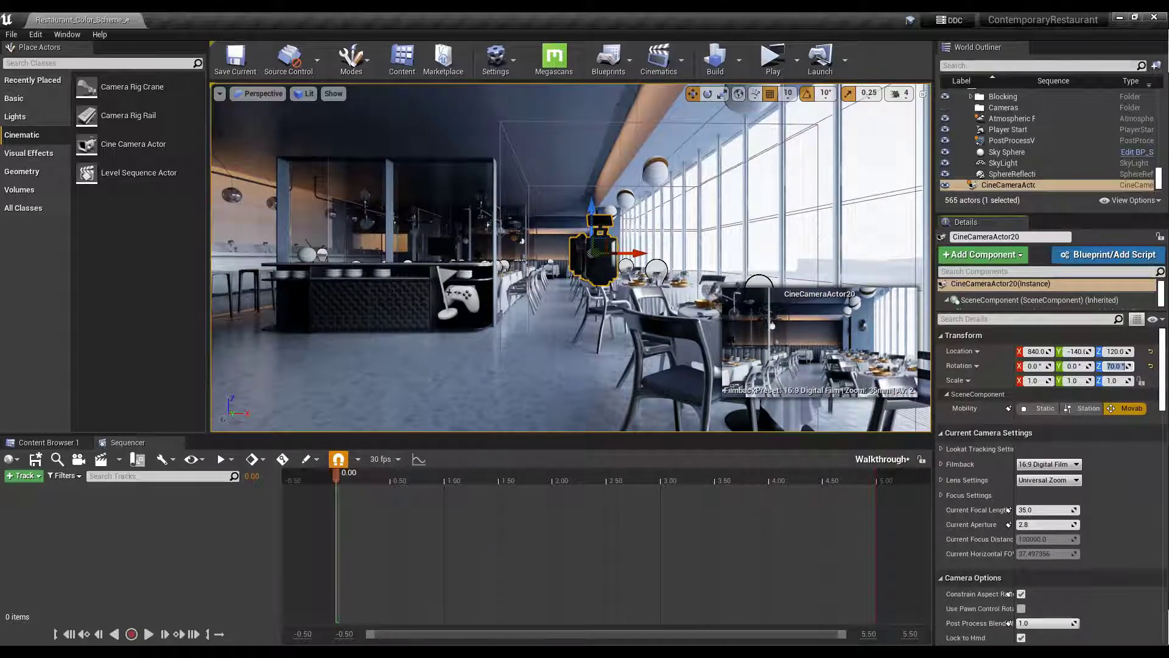
left_click_drag(642, 253, 605, 253)
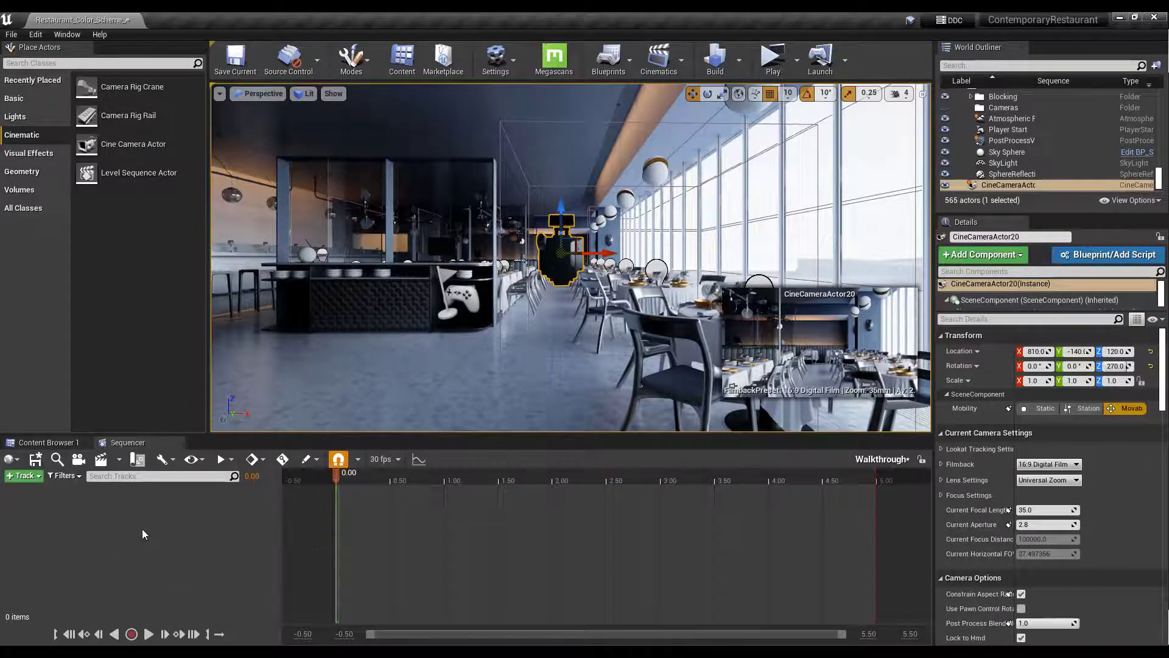
Add the CineCameraActor20 actor to the Walkthrough sequence as a track
left_click(41, 478)
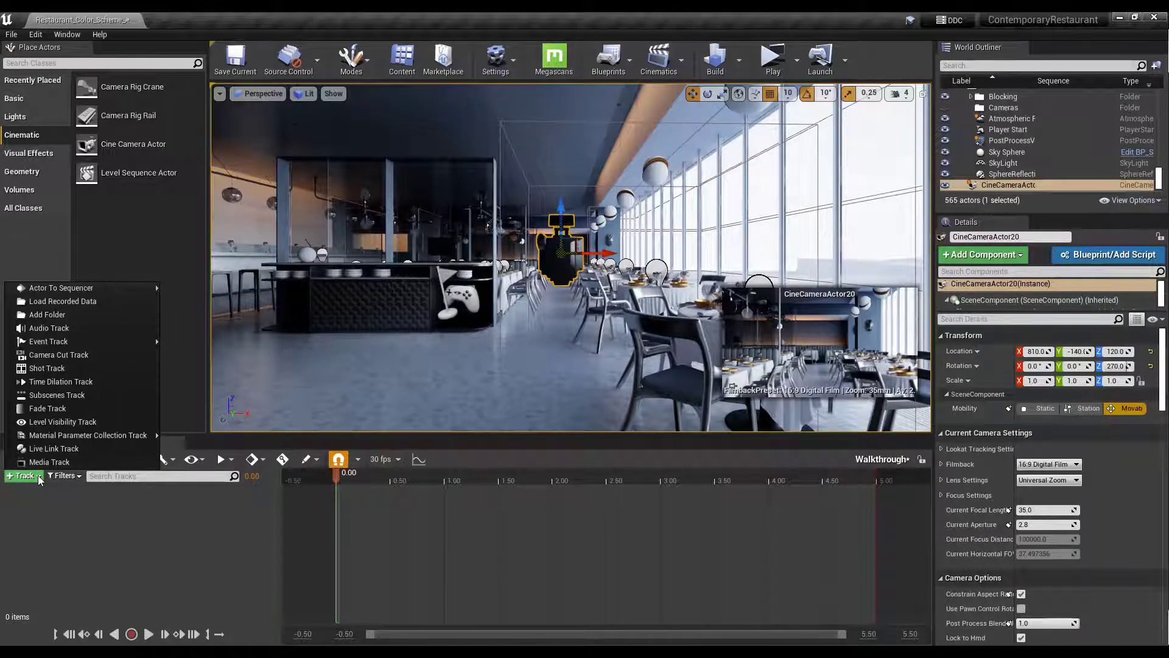
mouse_move(83, 287)
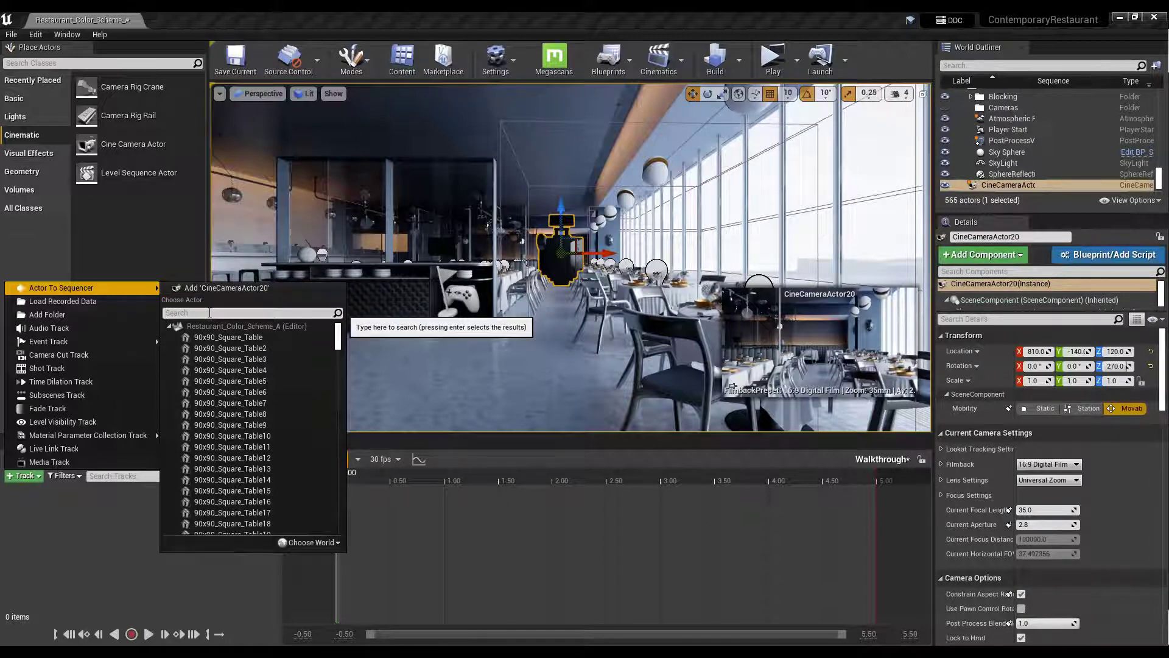
type("cine")
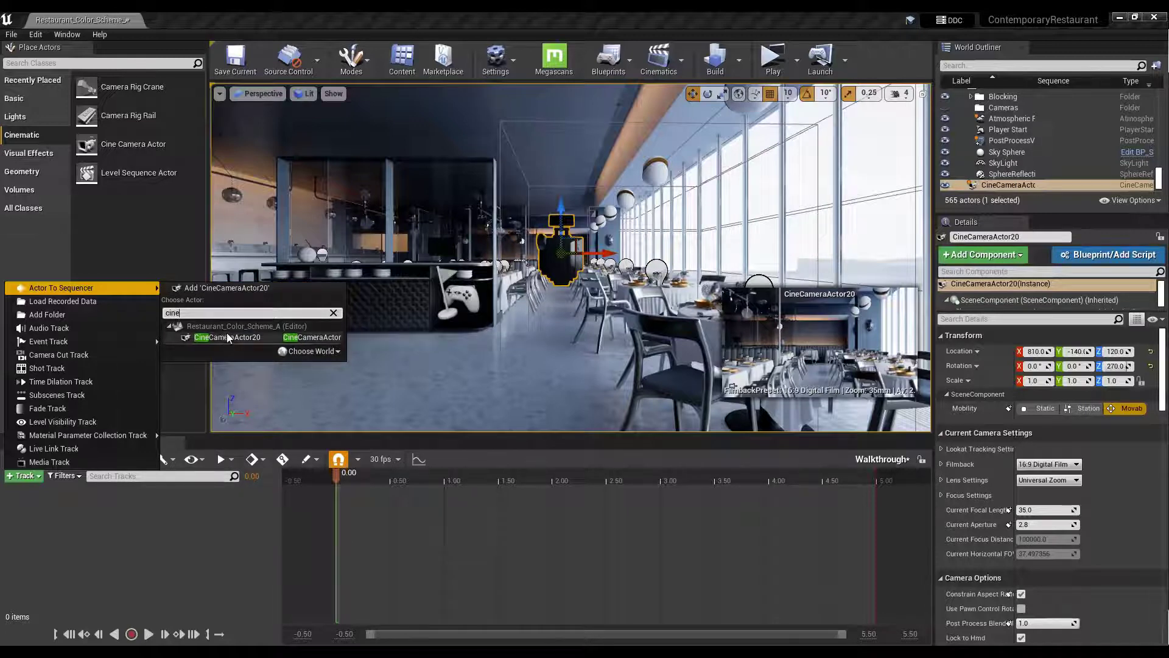
left_click(227, 337)
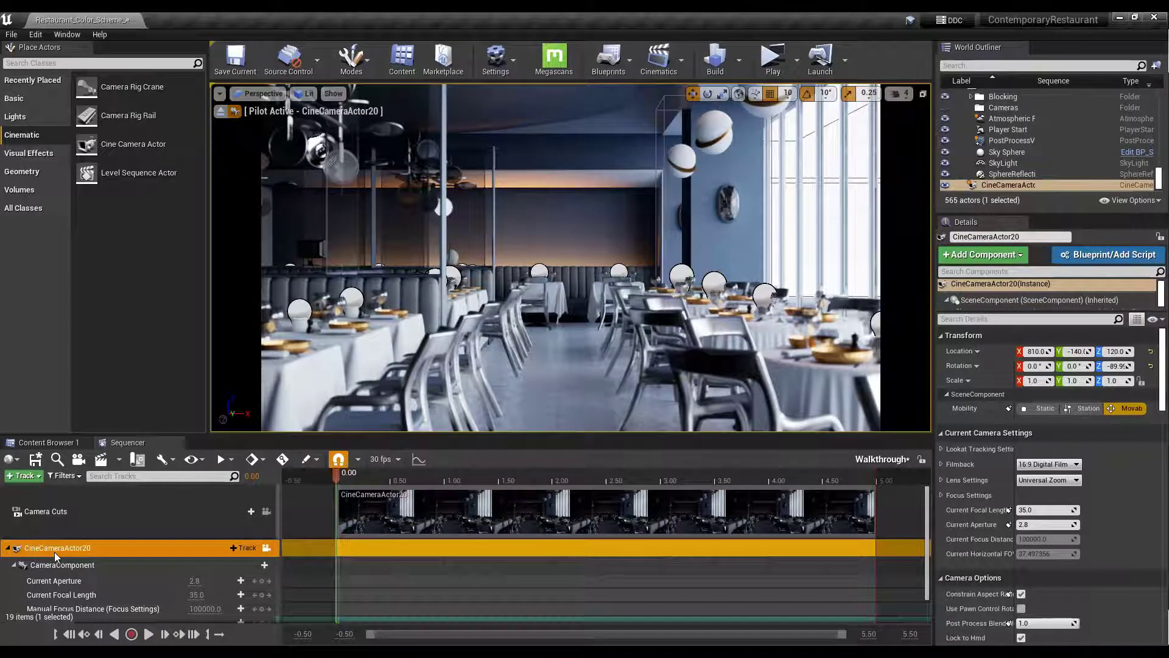
Try keying and adjusting the Current Aperture in the camera component's track, and undo the change
scroll(56, 554, "down", 1)
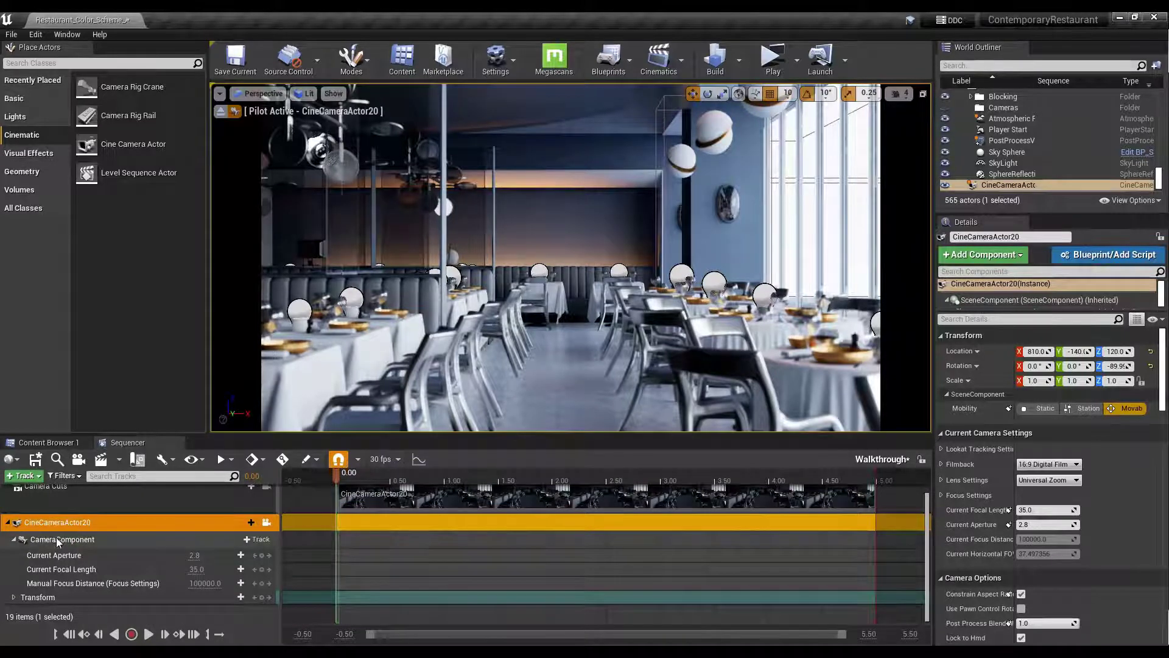
left_click(64, 539)
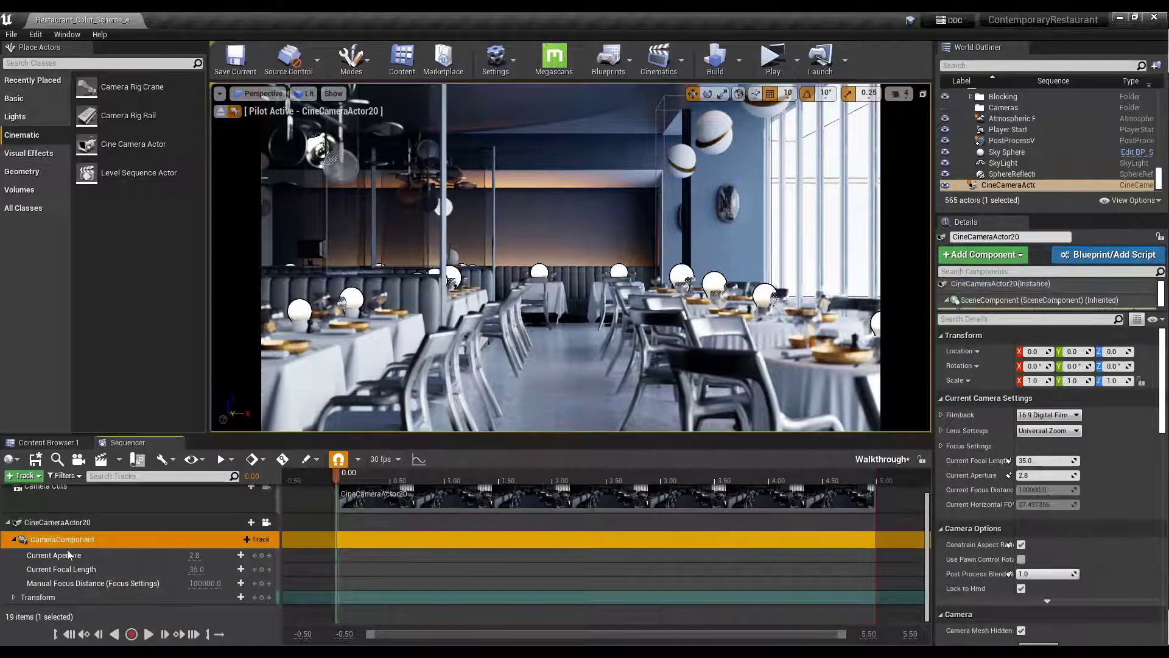
left_click(67, 555)
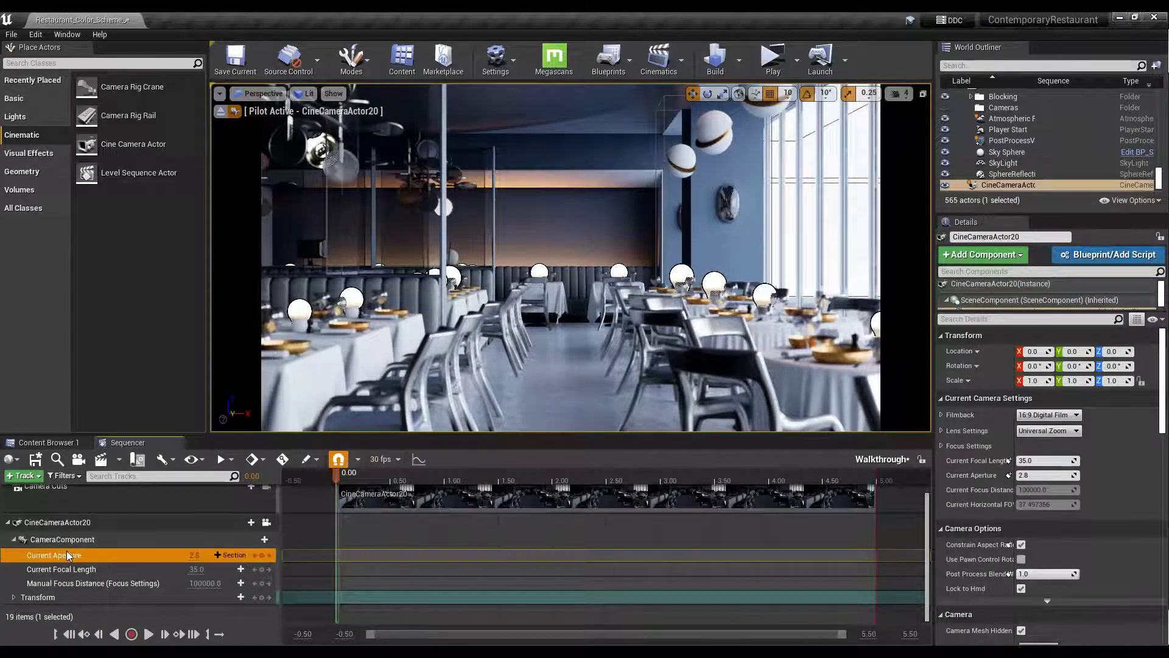
left_click(263, 554)
left_click_drag(194, 554, 197, 555)
key("ctrl+z")
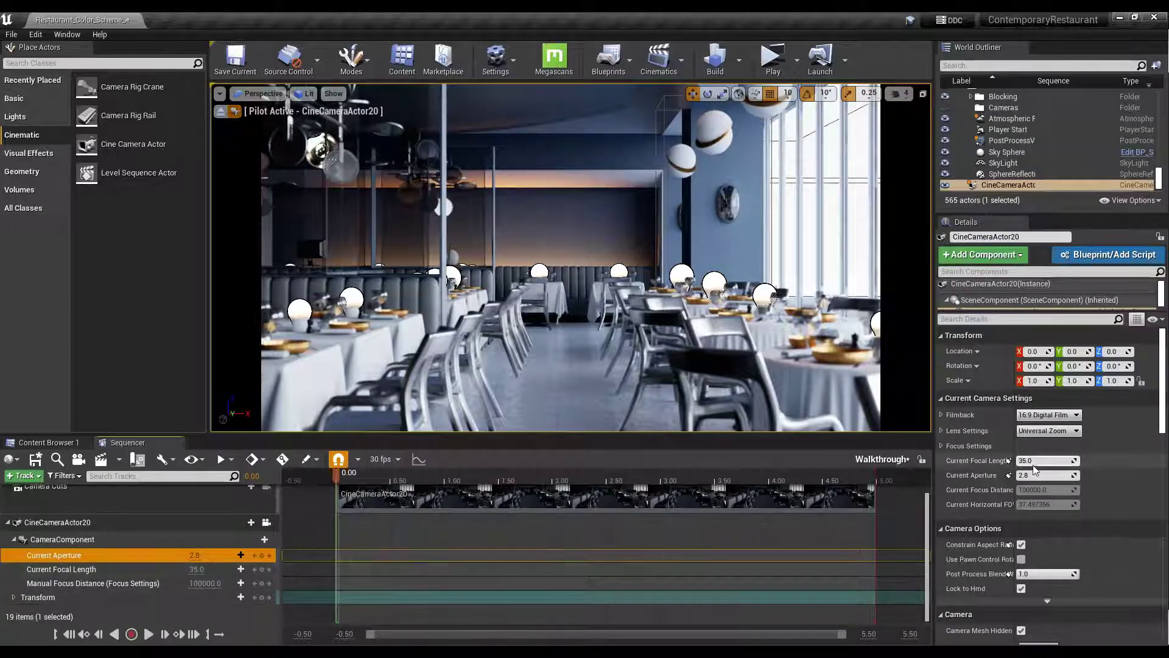
Try a current focal length of 45 on the camera component, and set it back to 35
left_click(1055, 459)
type("45")
key("Return")
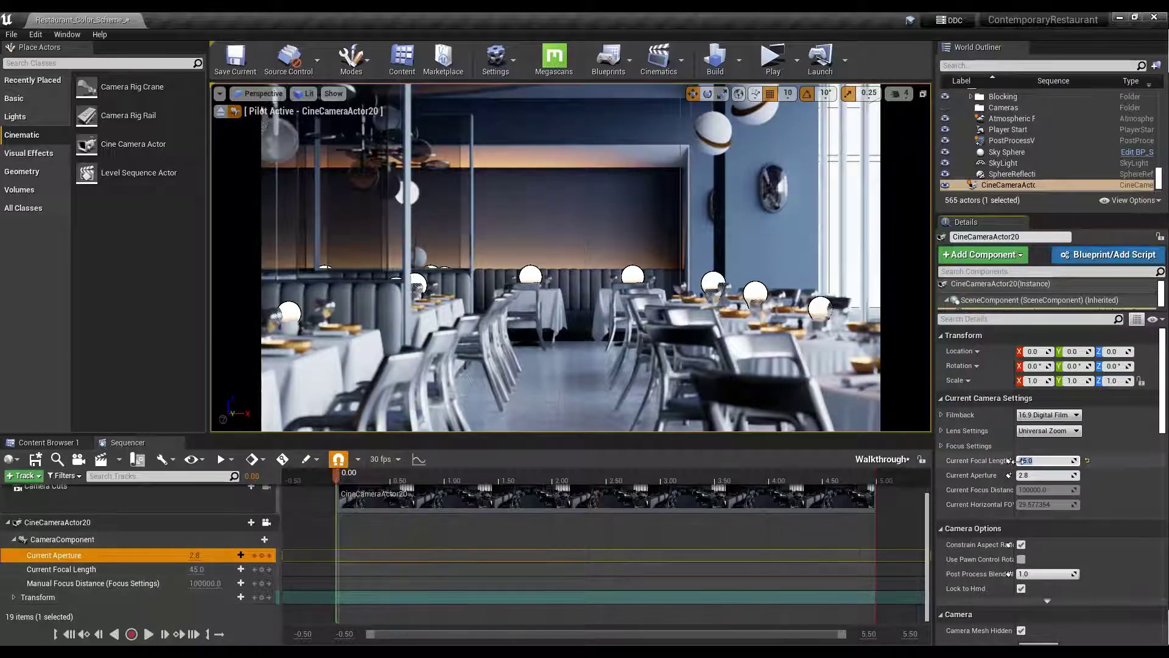
type("35")
key("Return")
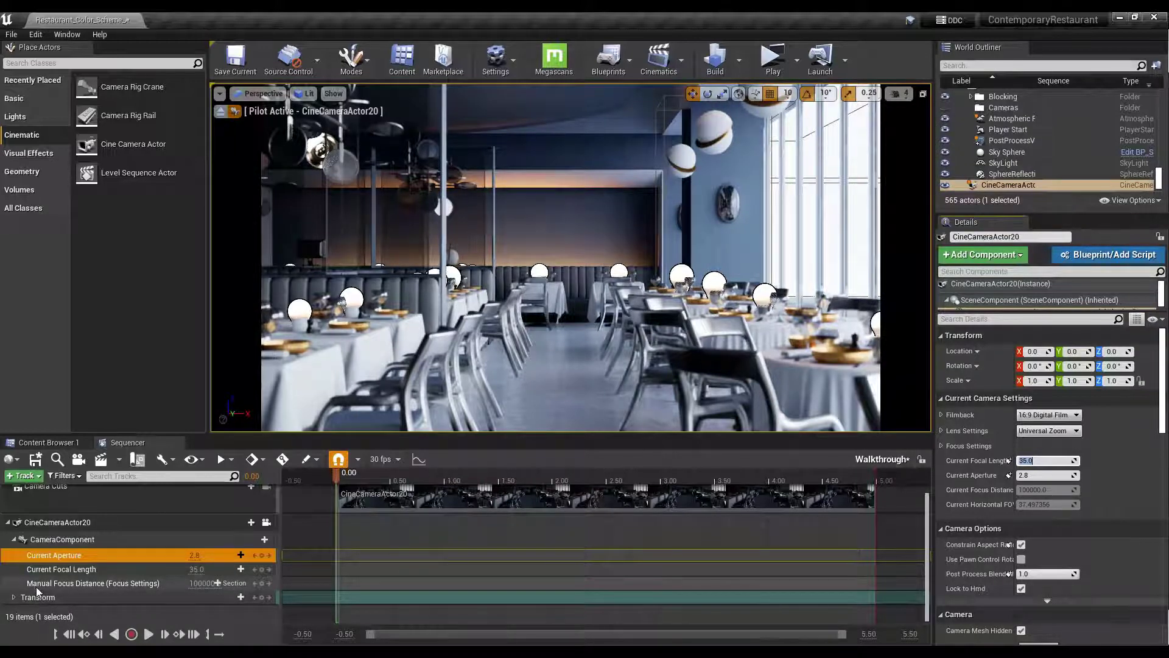
Expand the camera's Transform track, key the transform at 0.00 and move the playhead to 5.00
left_click(14, 597)
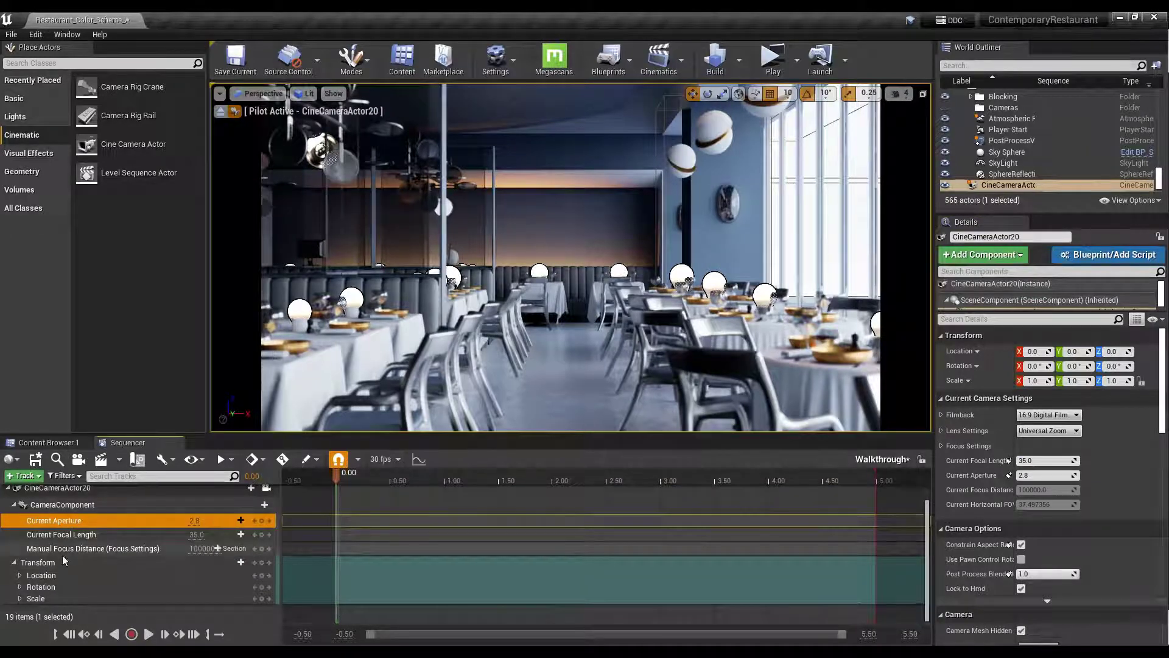
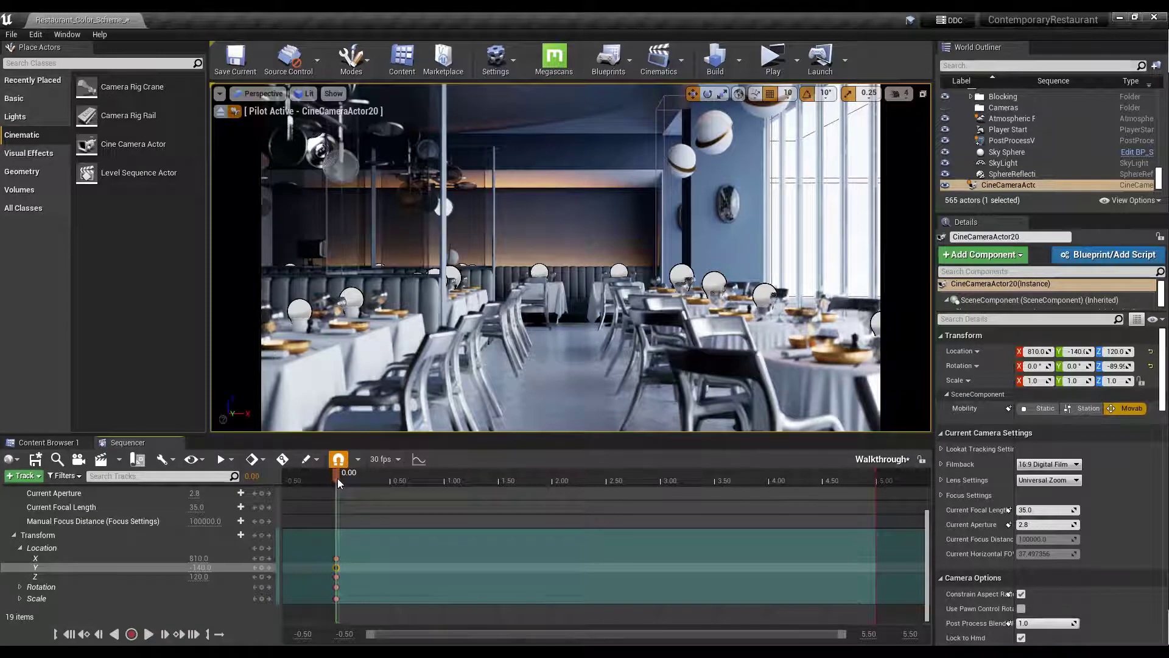
left_click_drag(338, 477, 879, 477)
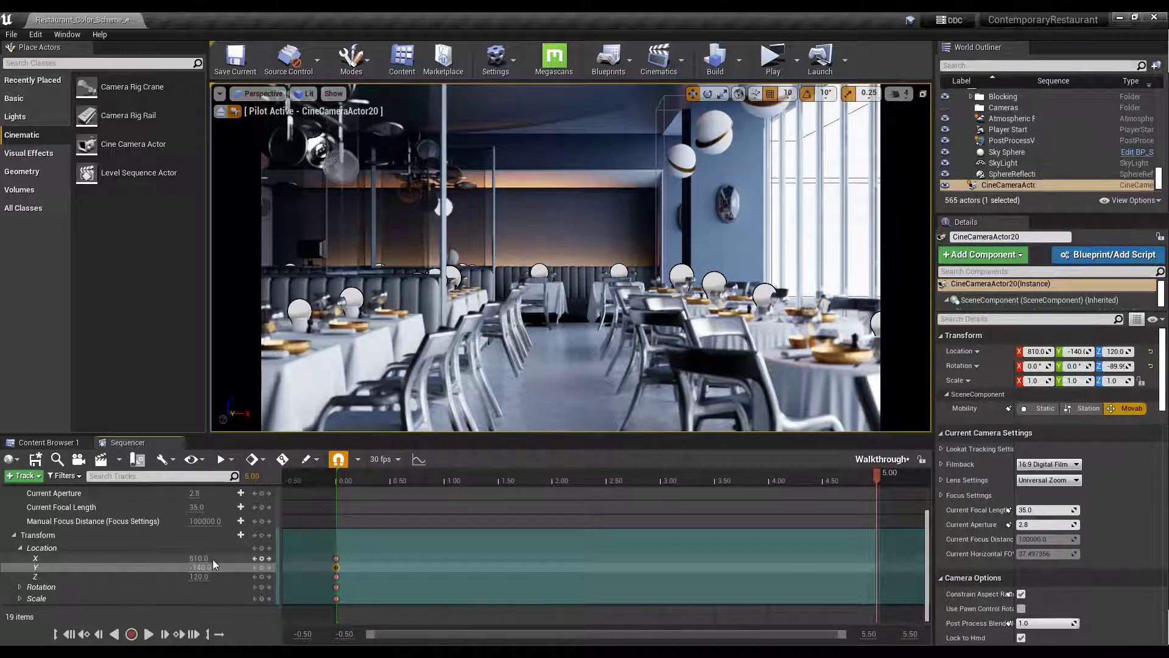
Unlock the viewport from CineCameraActor20 and lock it to the camera again, twice
scroll(225, 548, "up", 3)
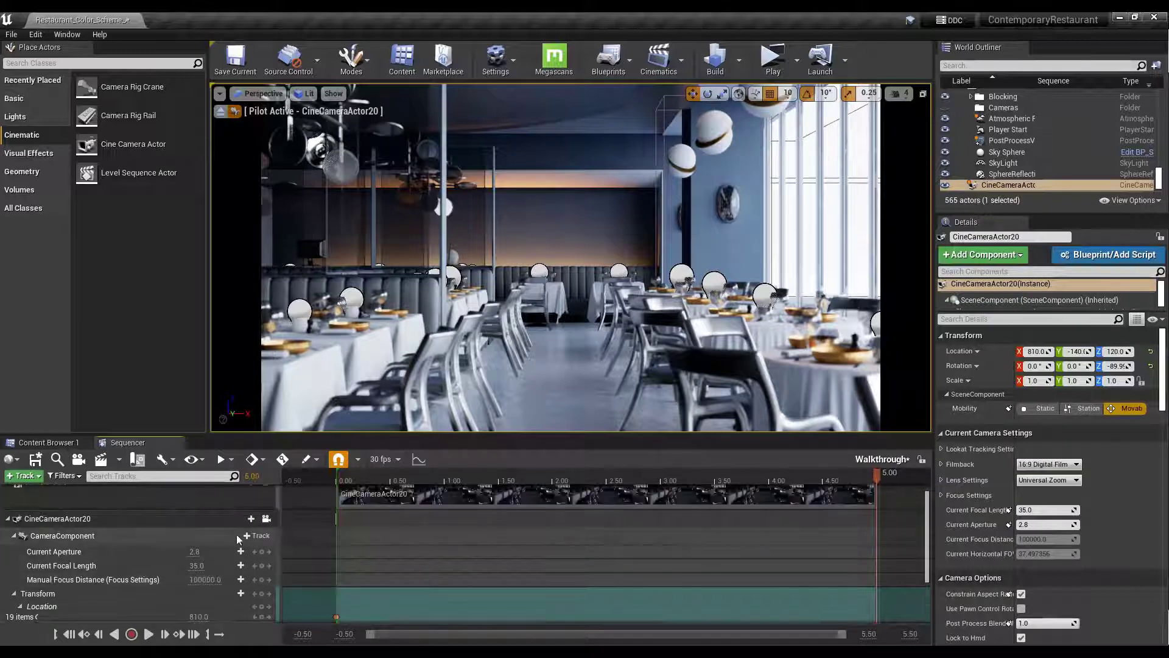
left_click(267, 520)
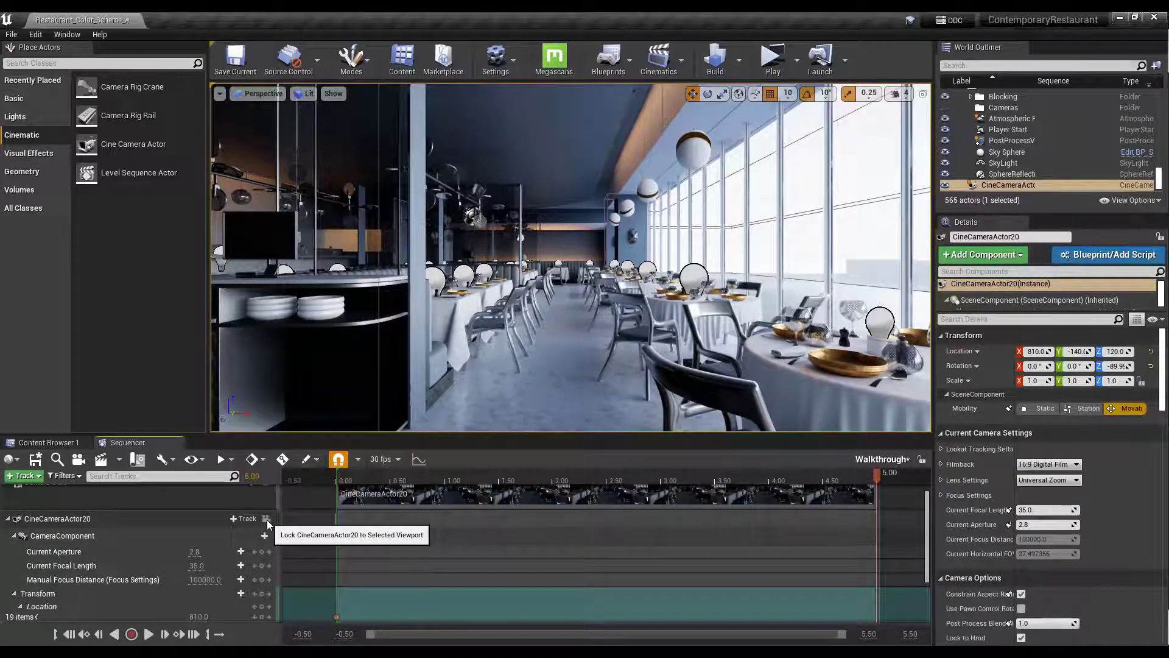
left_click(267, 520)
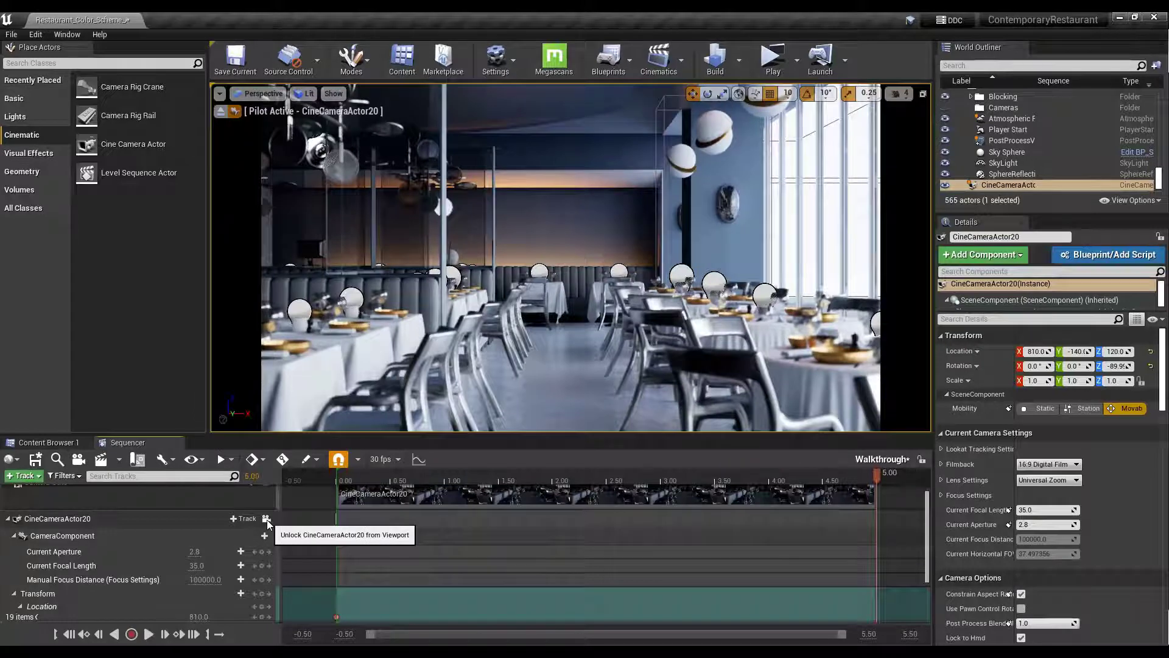
left_click(267, 520)
left_click(267, 520)
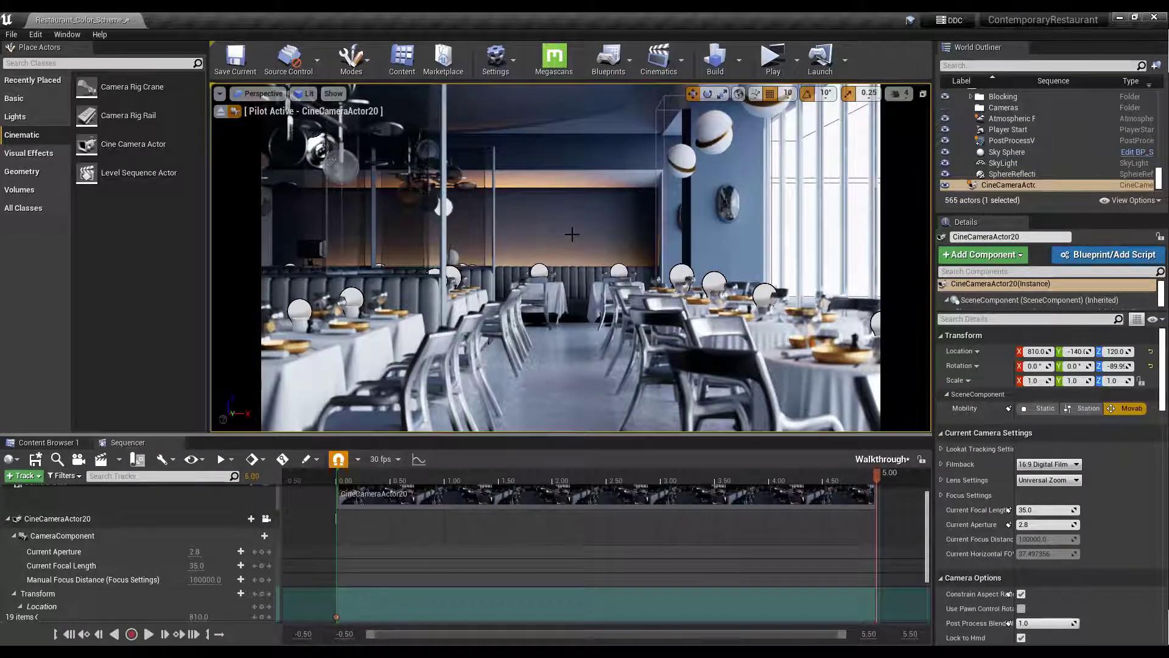
Move CineCameraActor20 forward along the aisle to about Y -1020 and key its Transform at 5.00
scroll(572, 233, "up", 5)
scroll(571, 234, "up", 6)
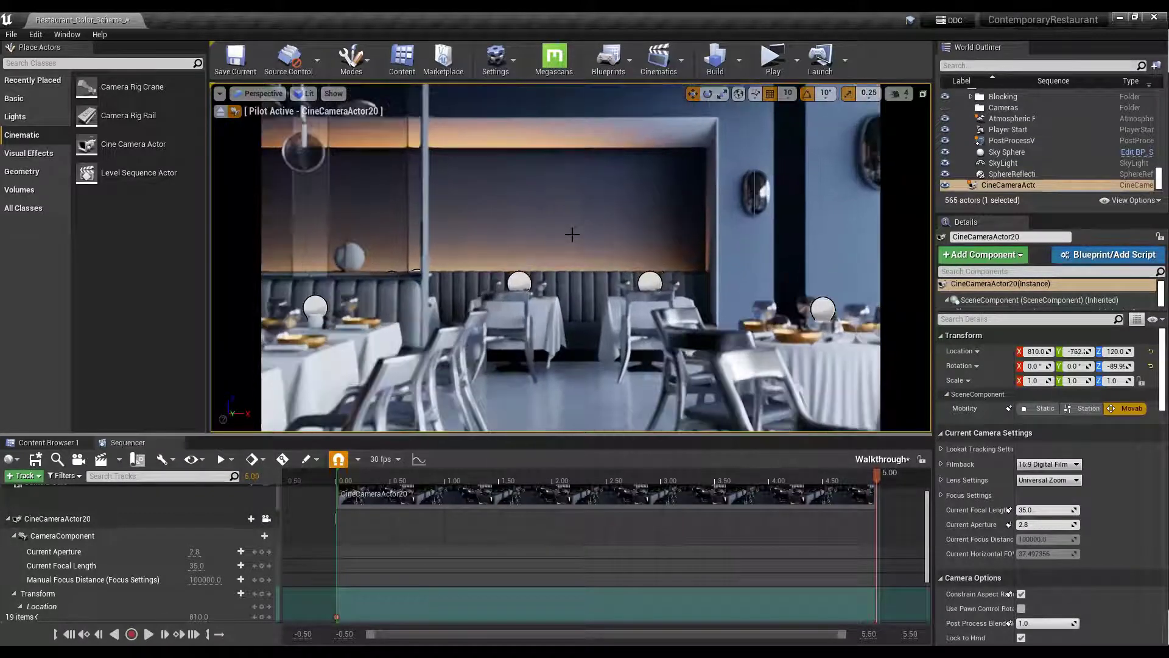
scroll(572, 234, "up", 3)
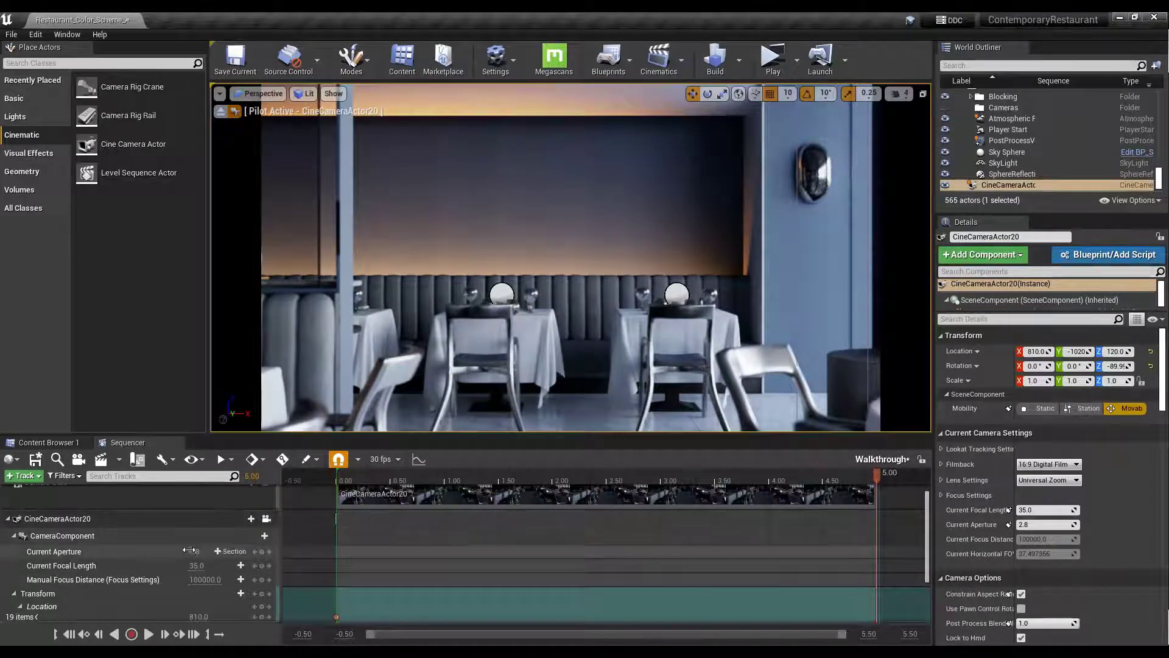
scroll(121, 579, "down", 2)
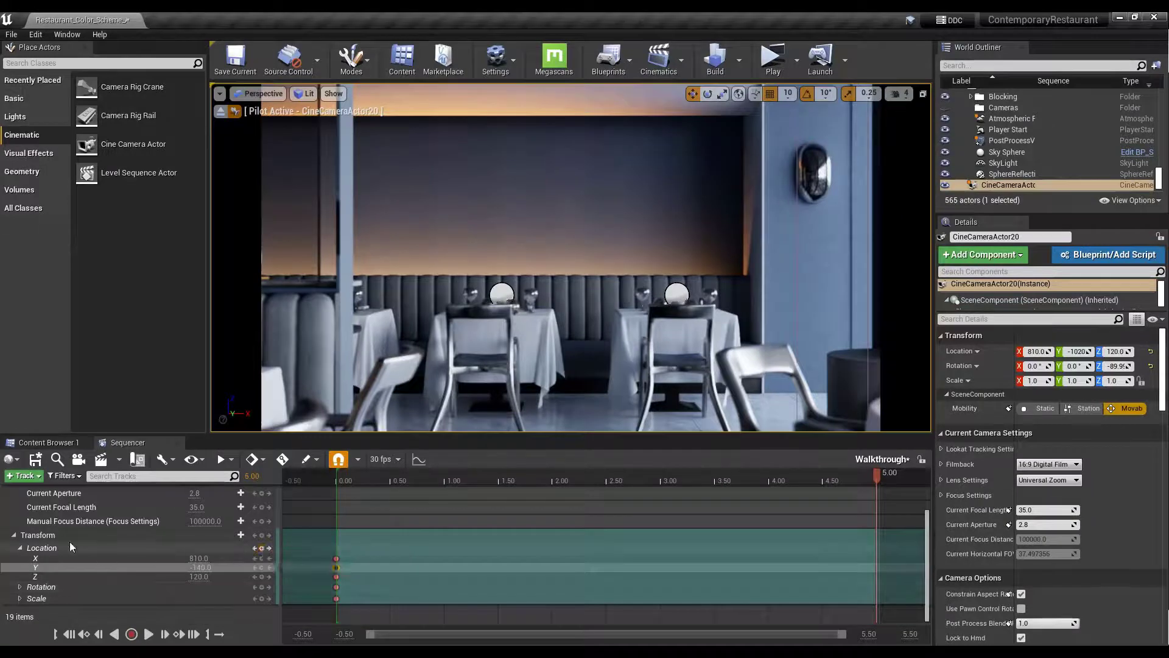
left_click(261, 535)
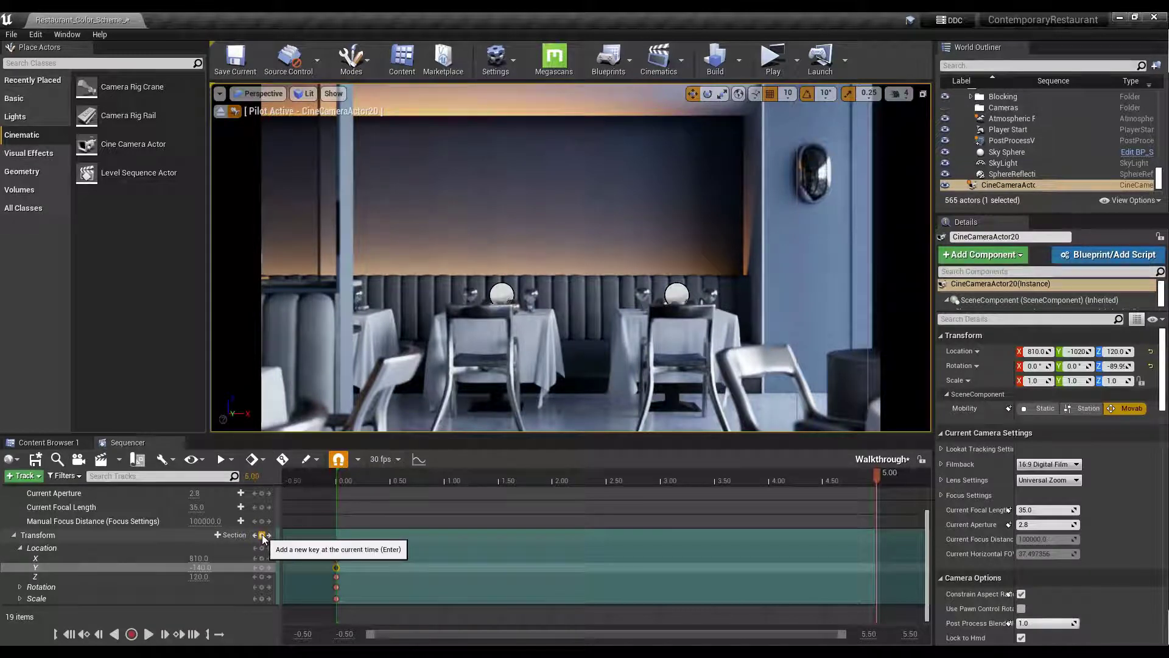
left_click(263, 535)
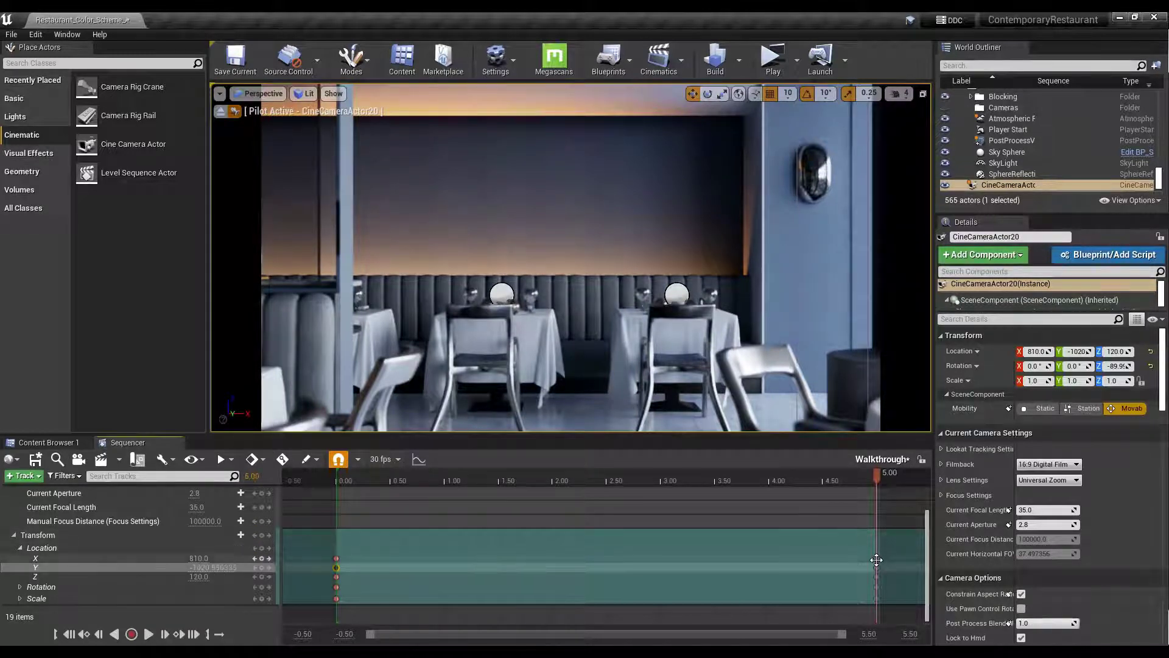
Play the camera move from 0.00 and scrub the playhead back from 5.00 to review it
left_click_drag(877, 474, 338, 550)
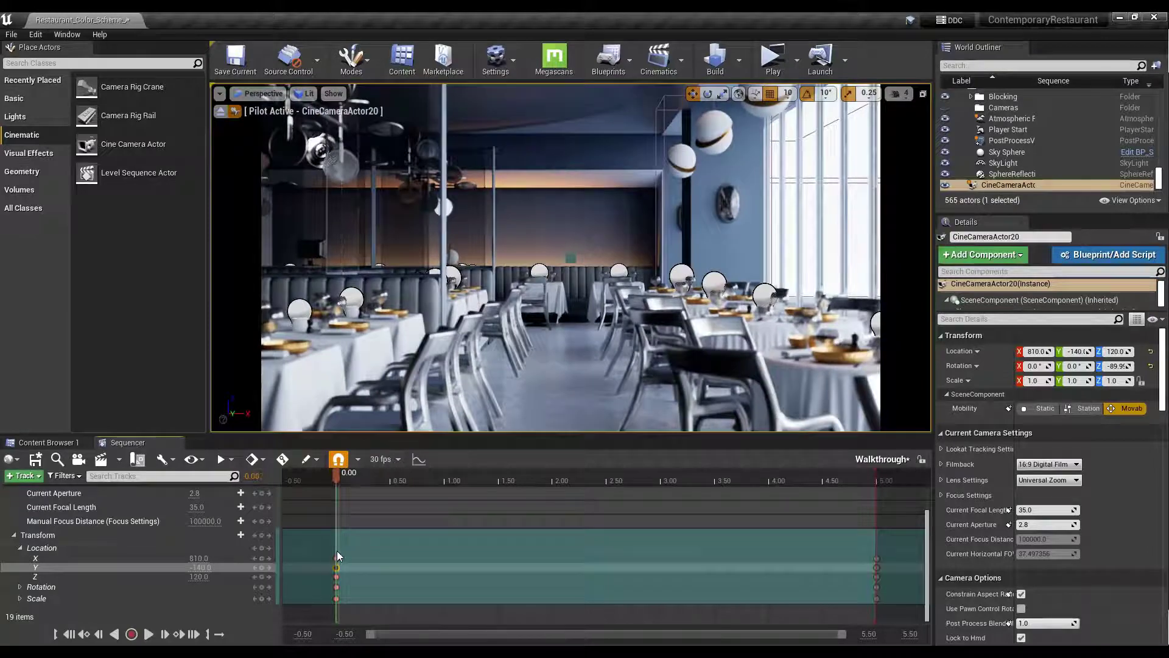
left_click(148, 634)
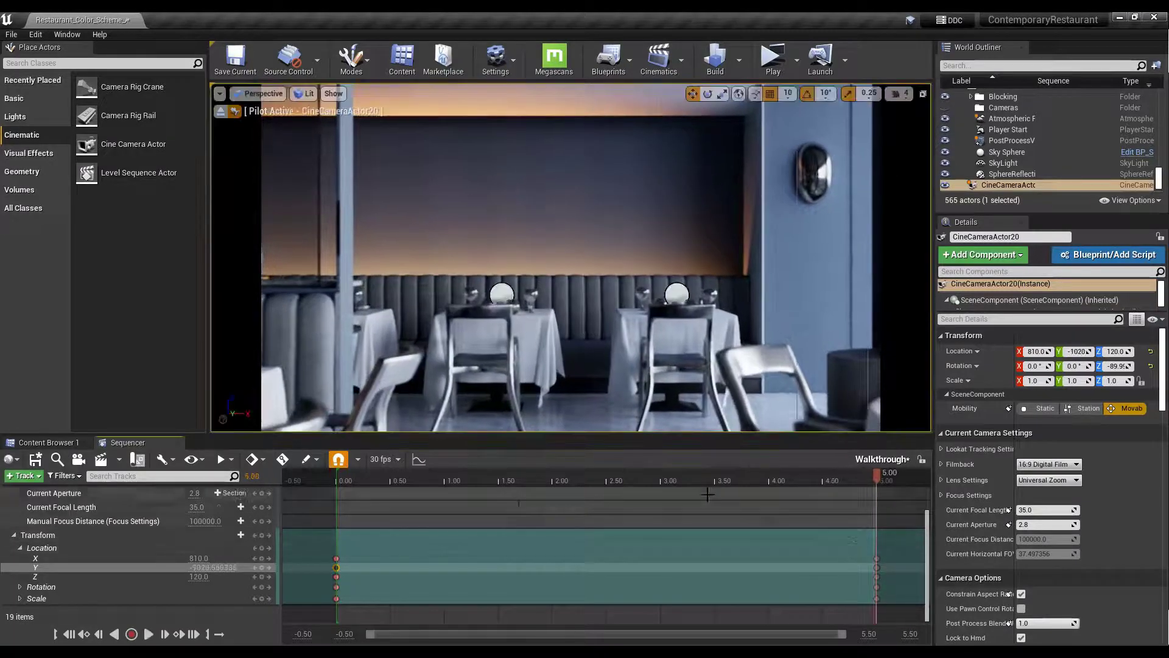
left_click_drag(366, 473, 879, 498)
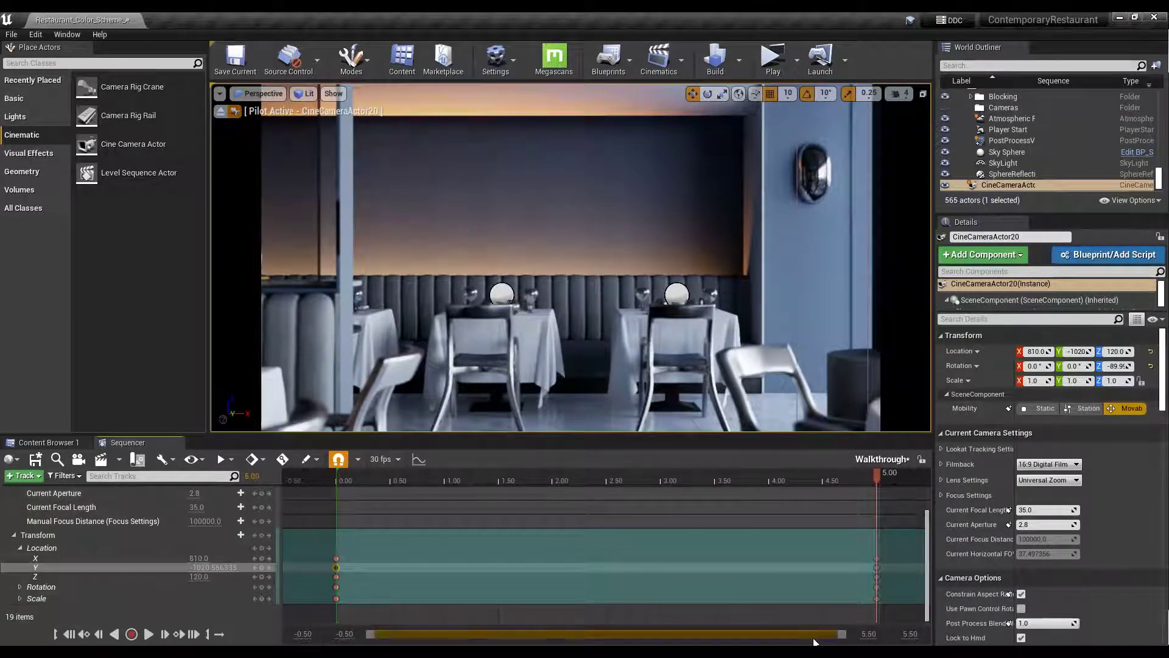
left_click_drag(876, 476, 786, 484)
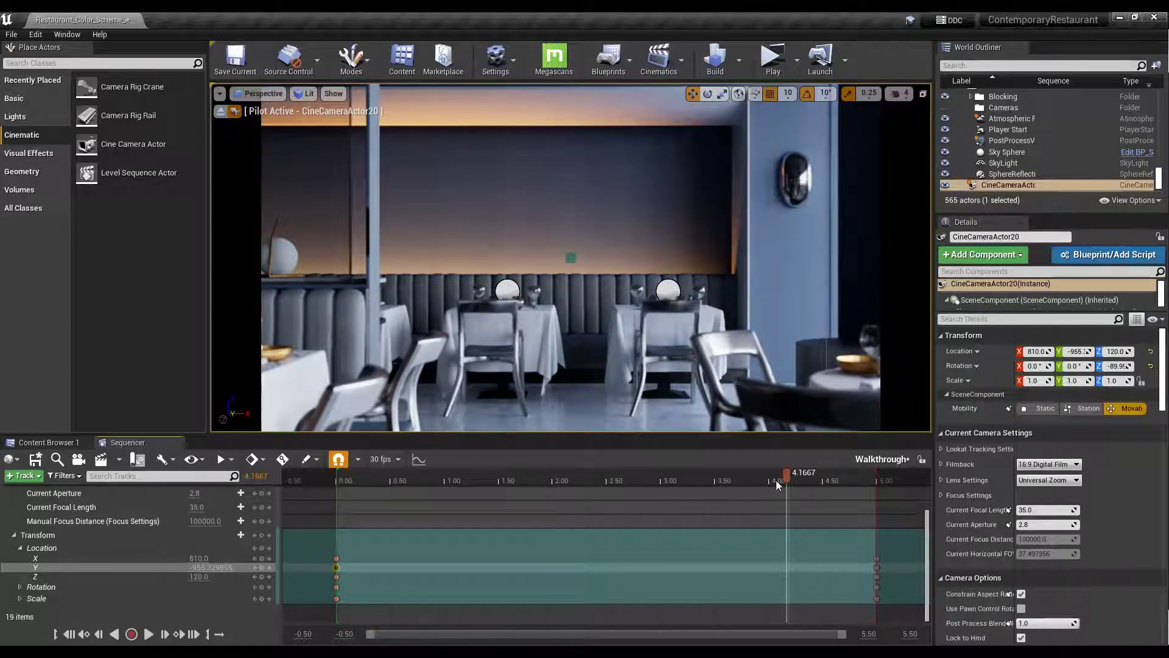
Try ending the playback range at 4.00, play the sequence, and return the playhead to 5.00
left_click_drag(877, 476, 635, 481)
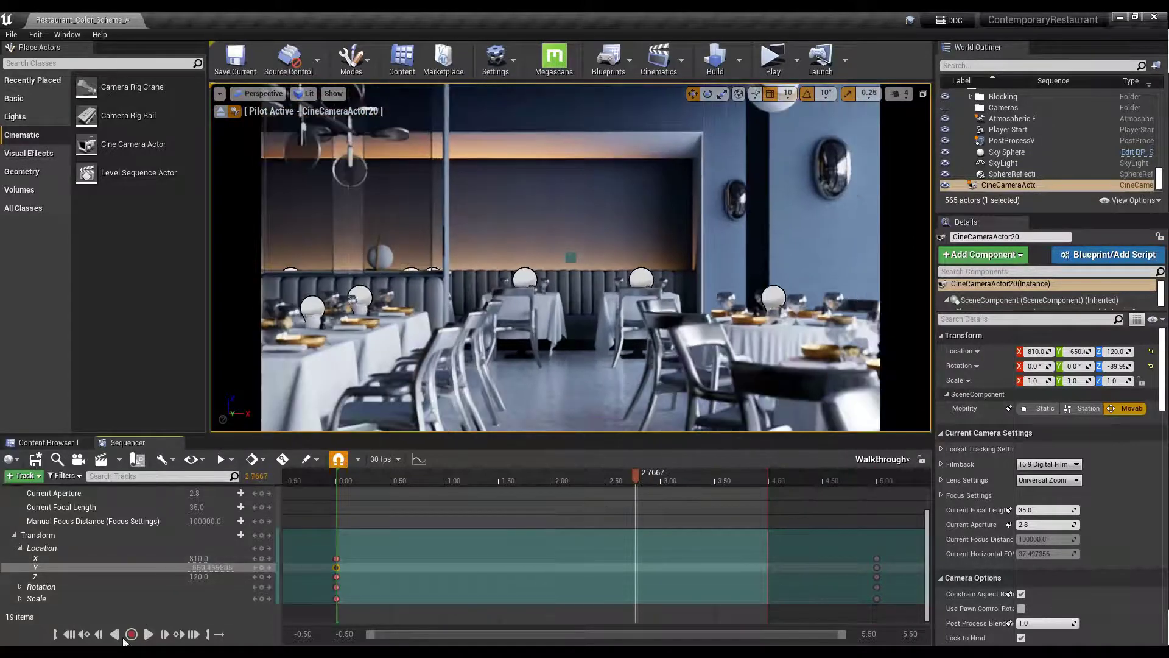
left_click(147, 634)
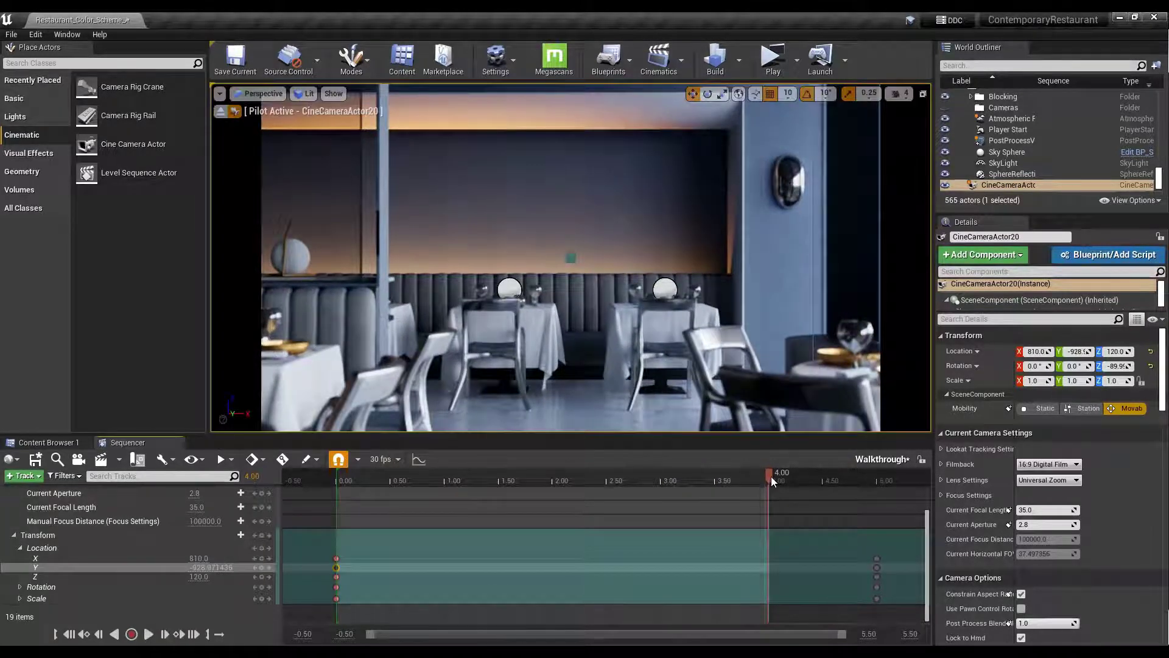
left_click_drag(771, 476, 878, 476)
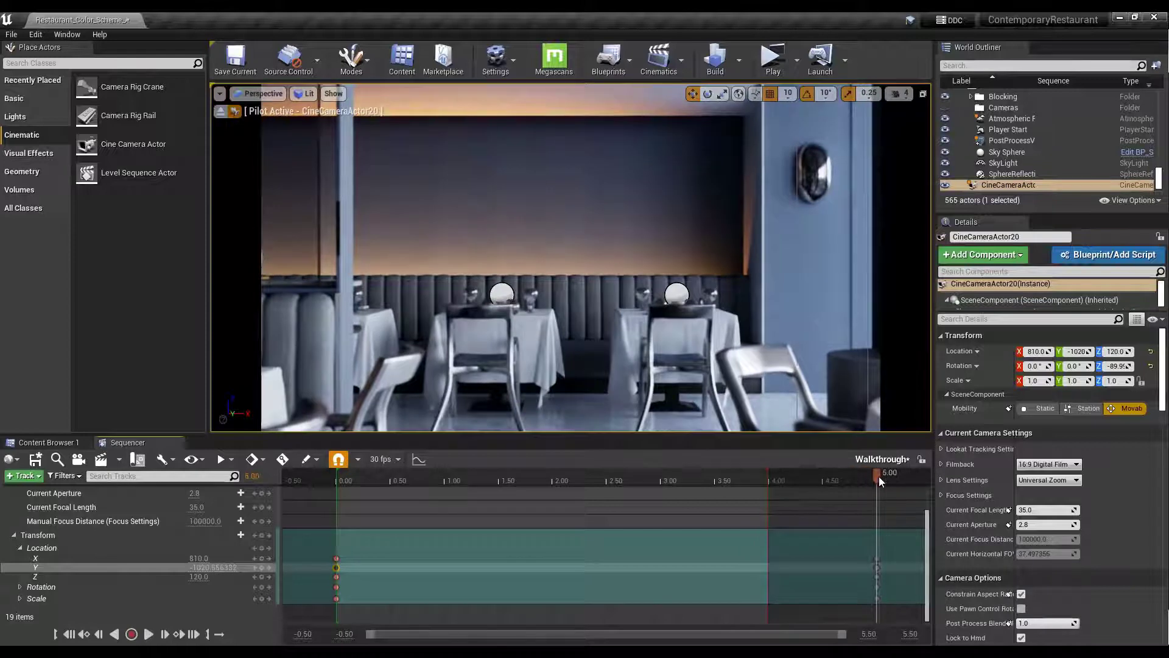
Try shortening the playback range to end at 2.4667, and place the playhead back at 5.00
mouse_move(768, 477)
left_mouse_down()
mouse_move(877, 476)
mouse_move(606, 478)
left_mouse_up()
right_click(606, 475)
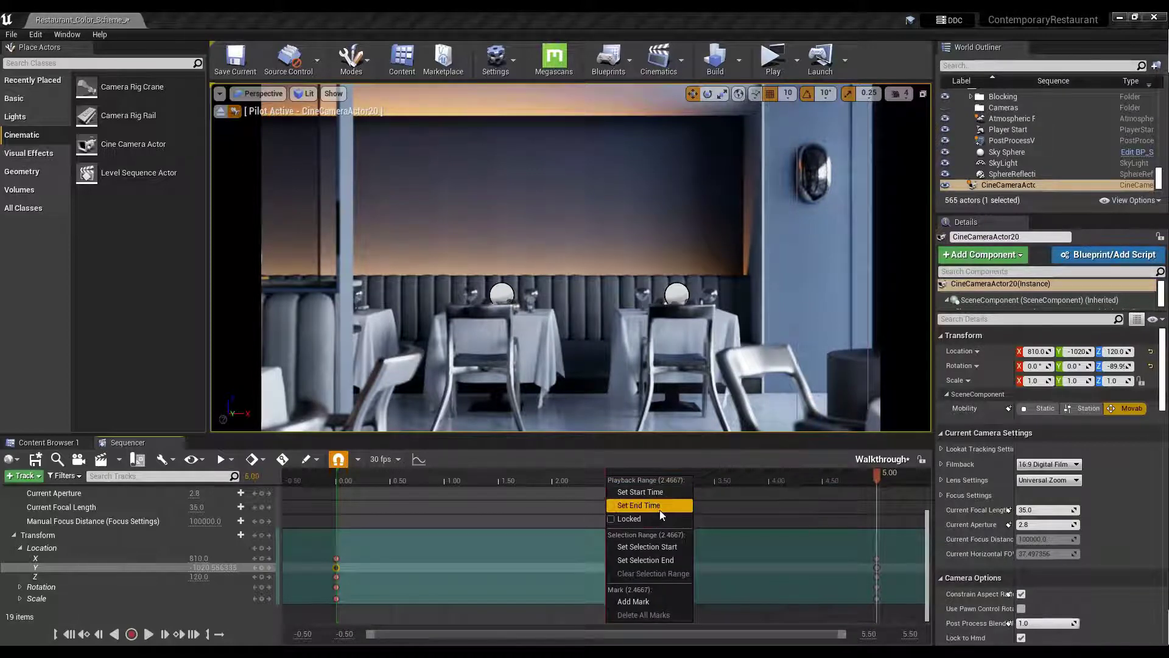
left_click(848, 477)
left_click(882, 476)
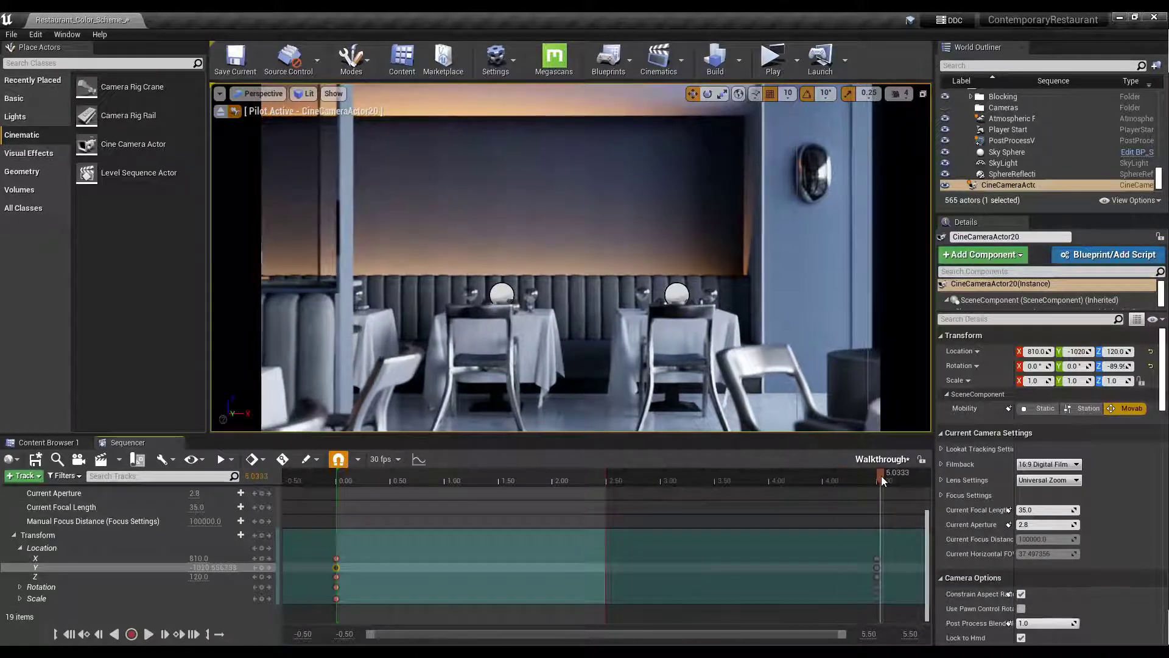
left_click_drag(882, 476, 877, 476)
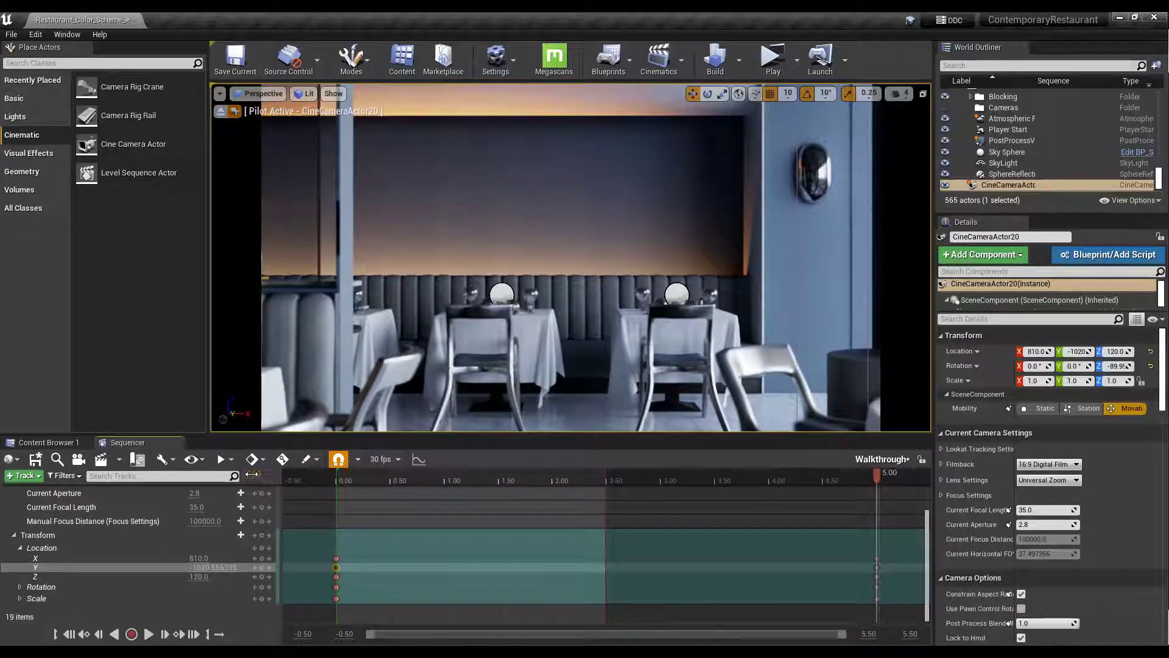
Set the playback range's end time to 10.00 and play the sequence from 0.00
type("10")
key("Return")
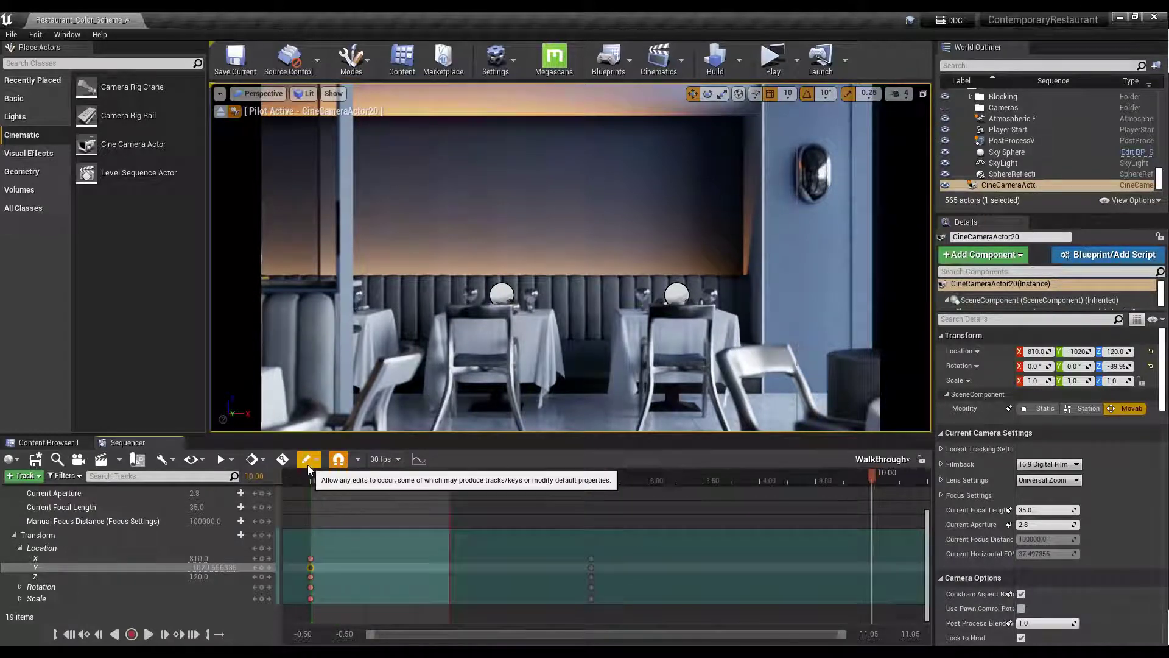
right_click(872, 476)
left_click(904, 506)
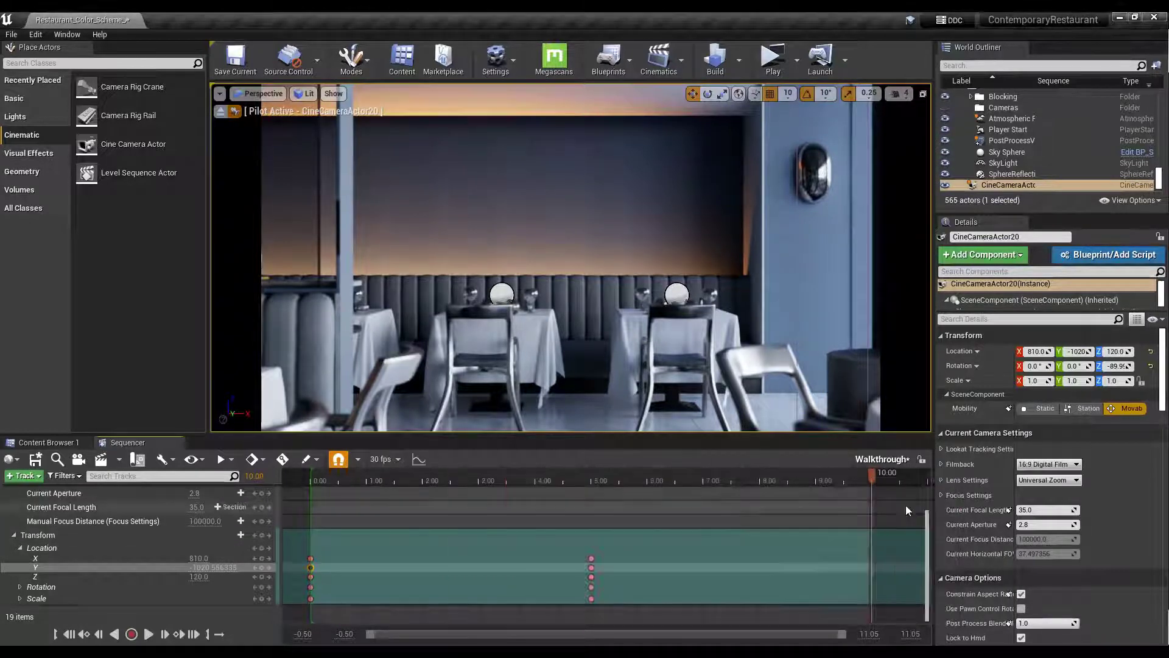
left_click_drag(871, 473, 312, 514)
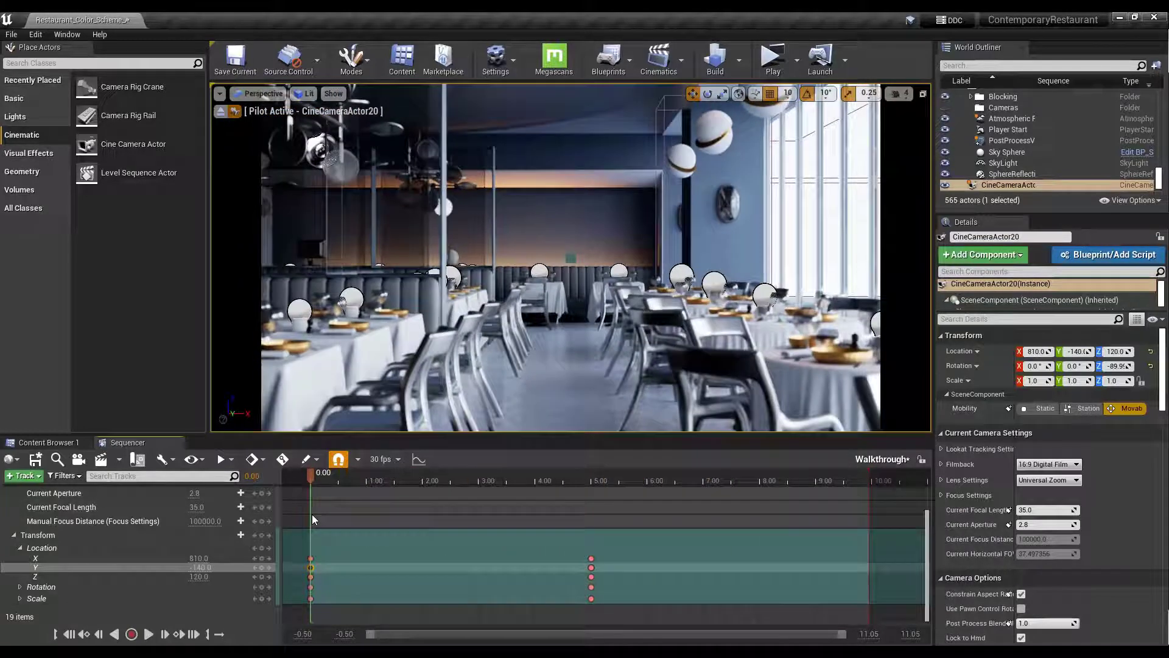
left_click(147, 635)
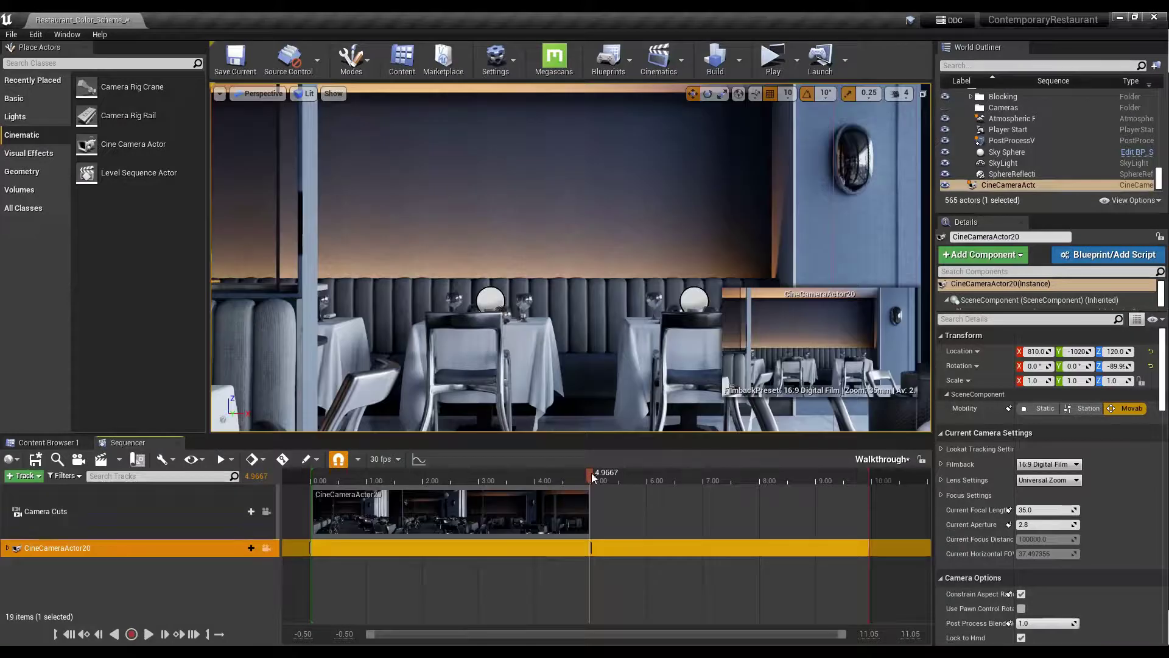
Place the playhead at 5.00 and add a new Cine Camera Actor among the dining tables
mouse_move(591, 472)
left_mouse_down()
mouse_move(446, 485)
mouse_move(591, 484)
left_mouse_up()
right_click_drag(691, 210, 690, 209)
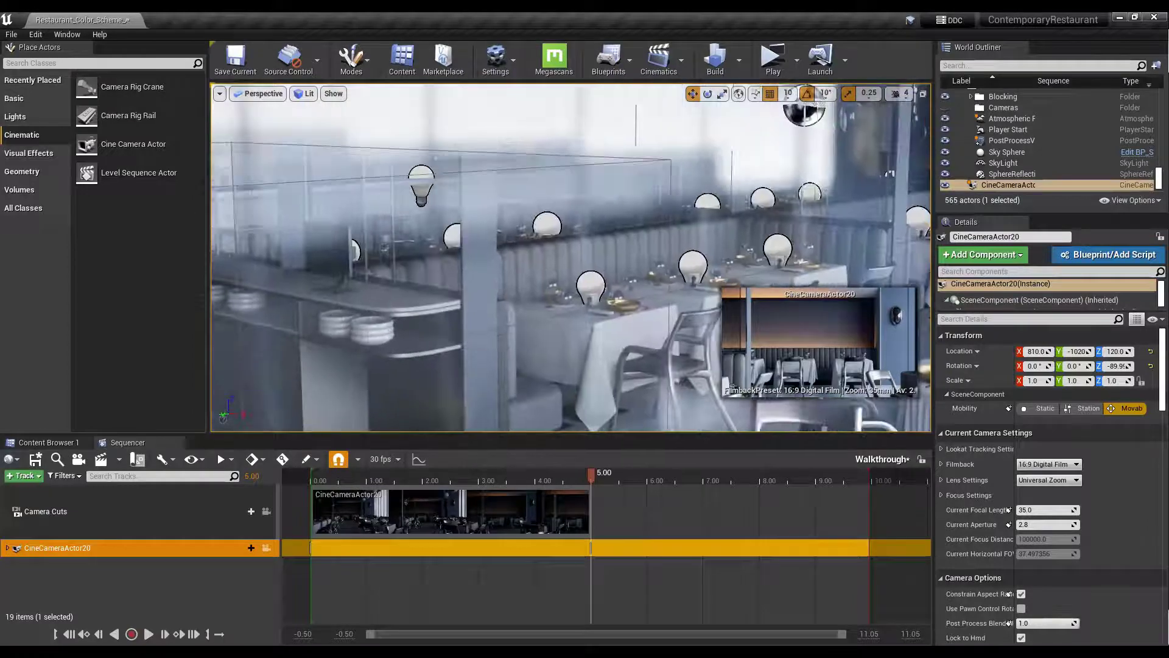
left_click_drag(133, 144, 792, 402)
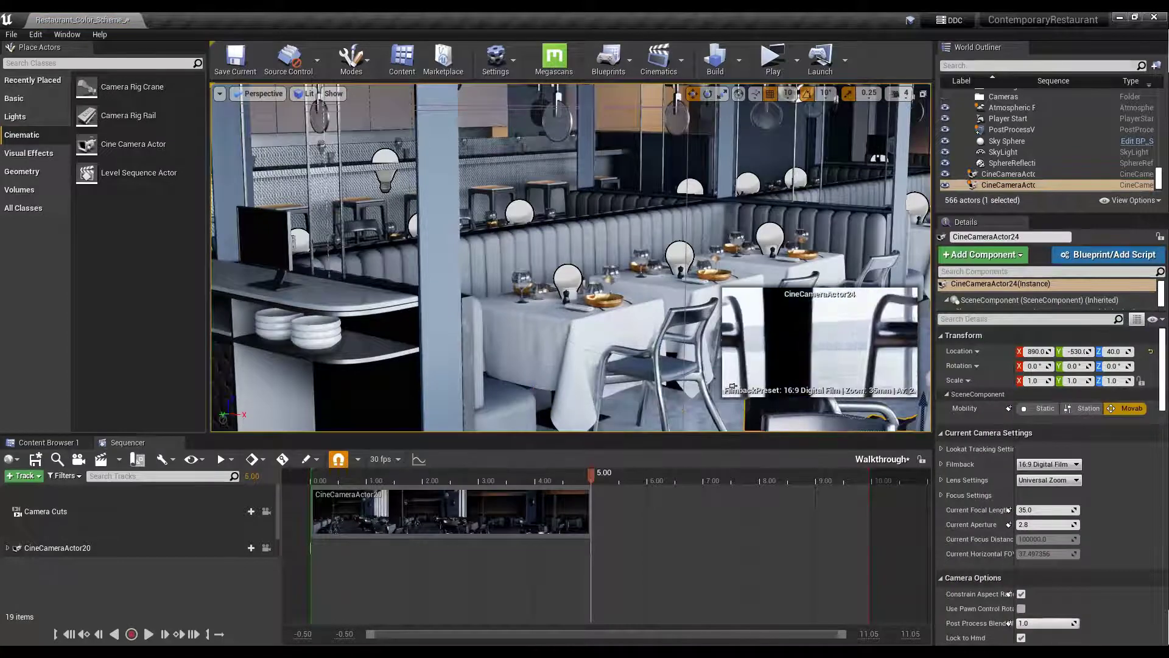
Move the new camera to about X 1020, Y -360, Z 130 and rotate it to about 233.9 degrees around Z
right_click_drag(636, 294, 546, 268)
left_click_drag(521, 271, 698, 208)
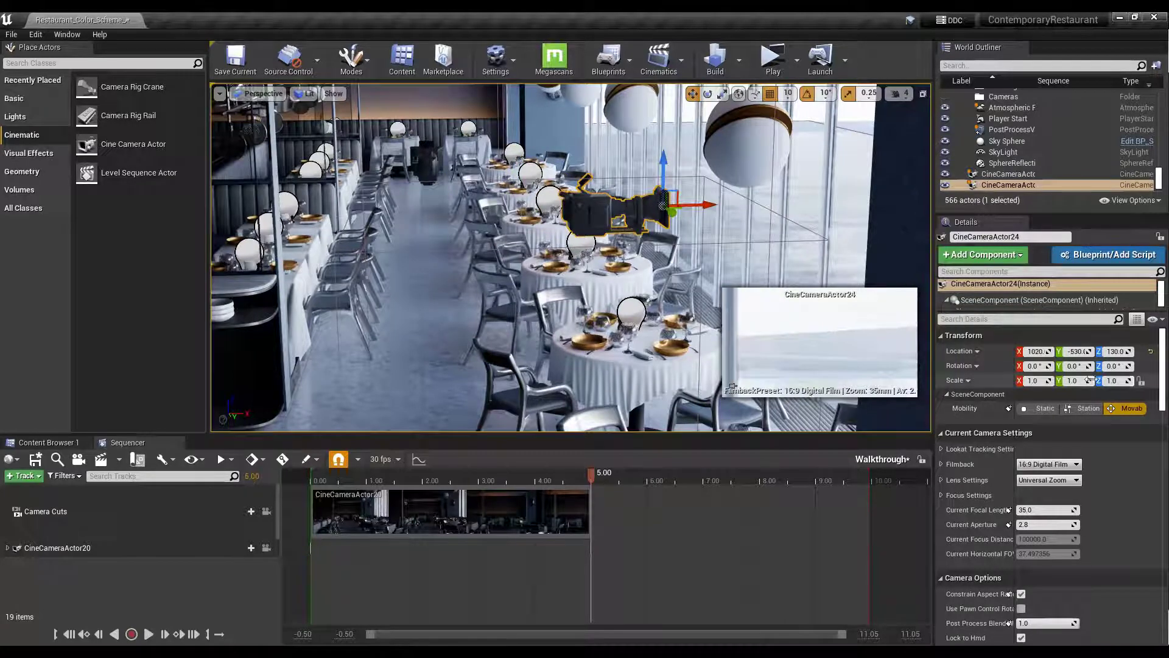
left_click_drag(1117, 366, 1123, 366)
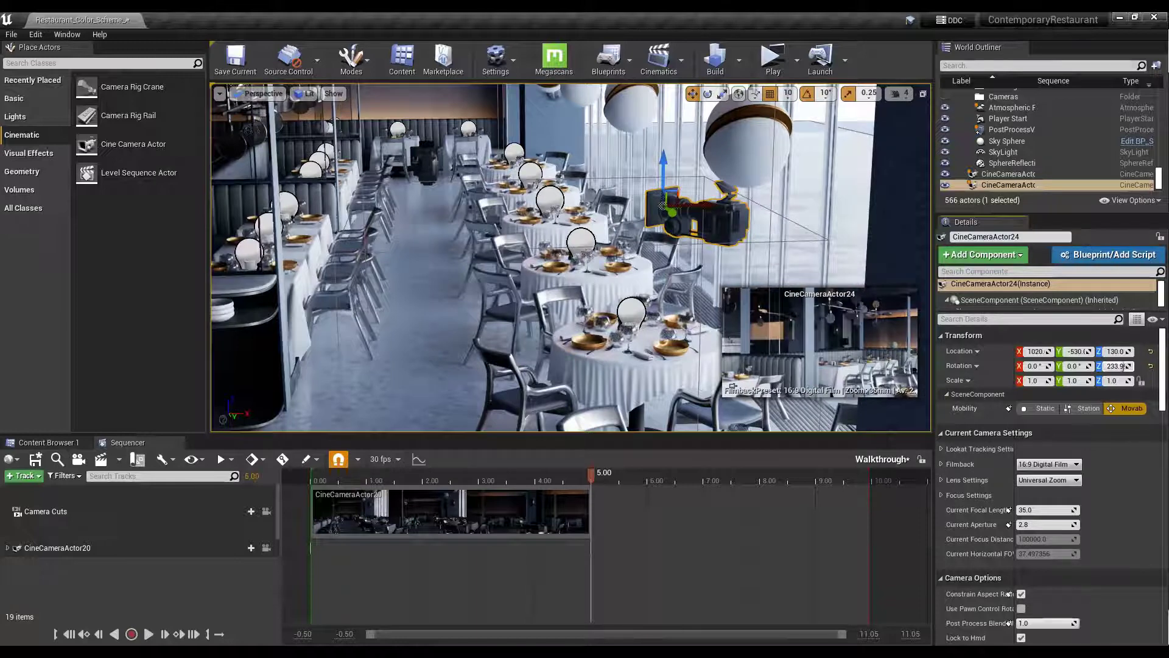
left_click_drag(670, 213, 698, 256)
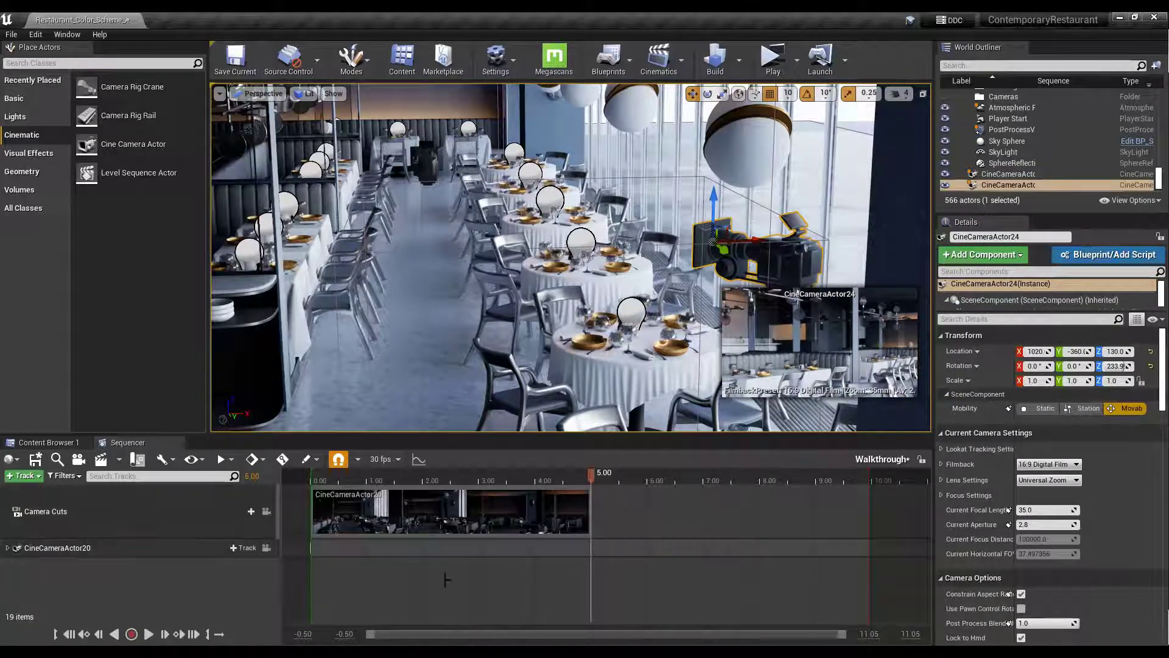
Focus the view on the new cine camera and rename it Camera2
double_click(1009, 185)
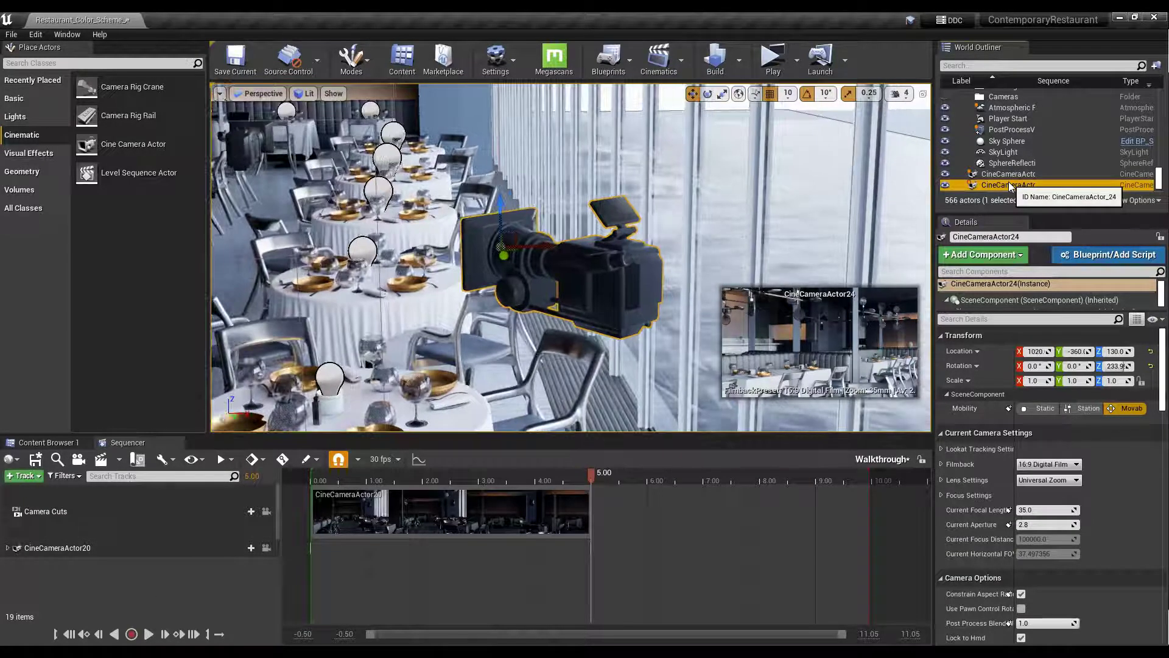
left_click(1006, 185)
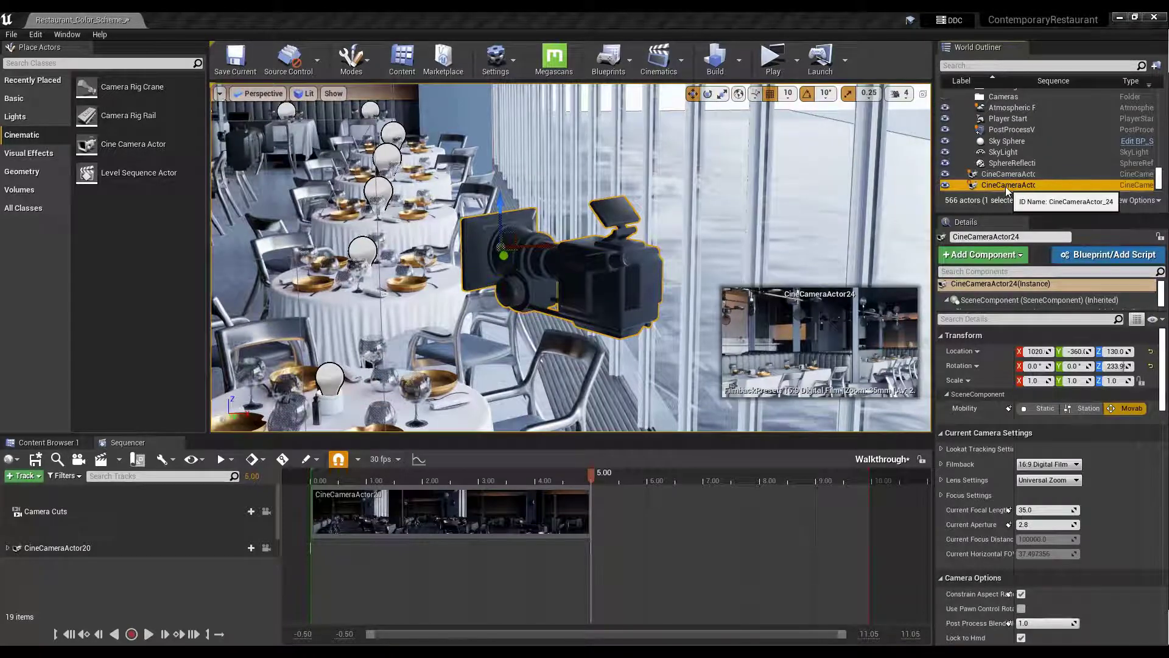
type("C")
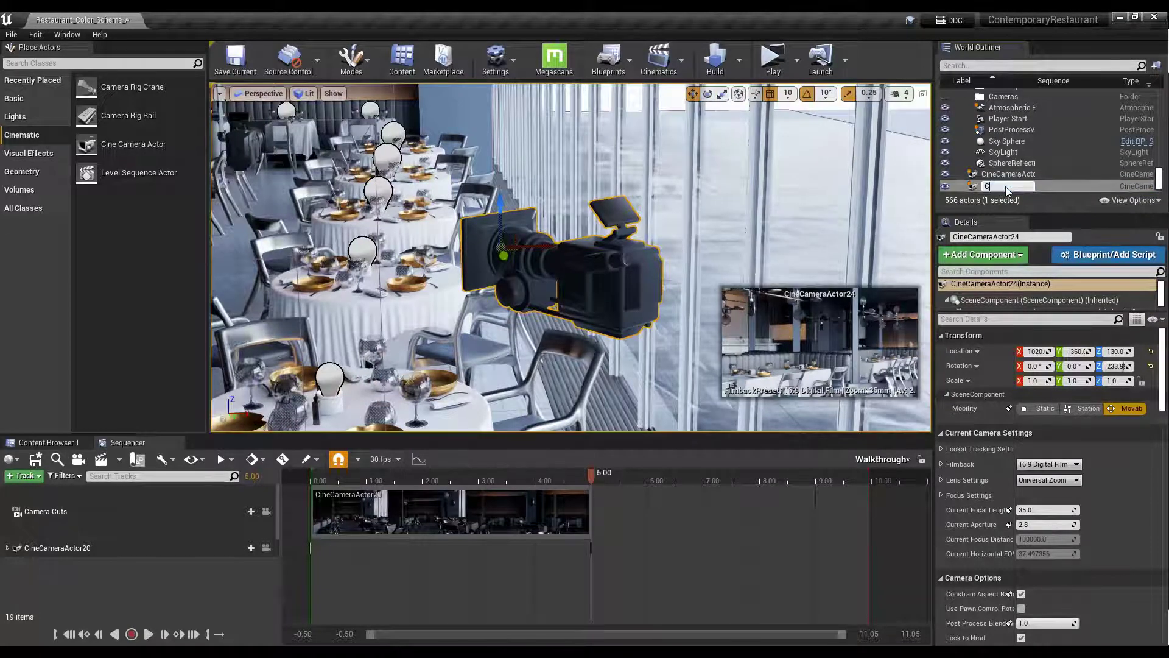
type("amara2")
key("Return")
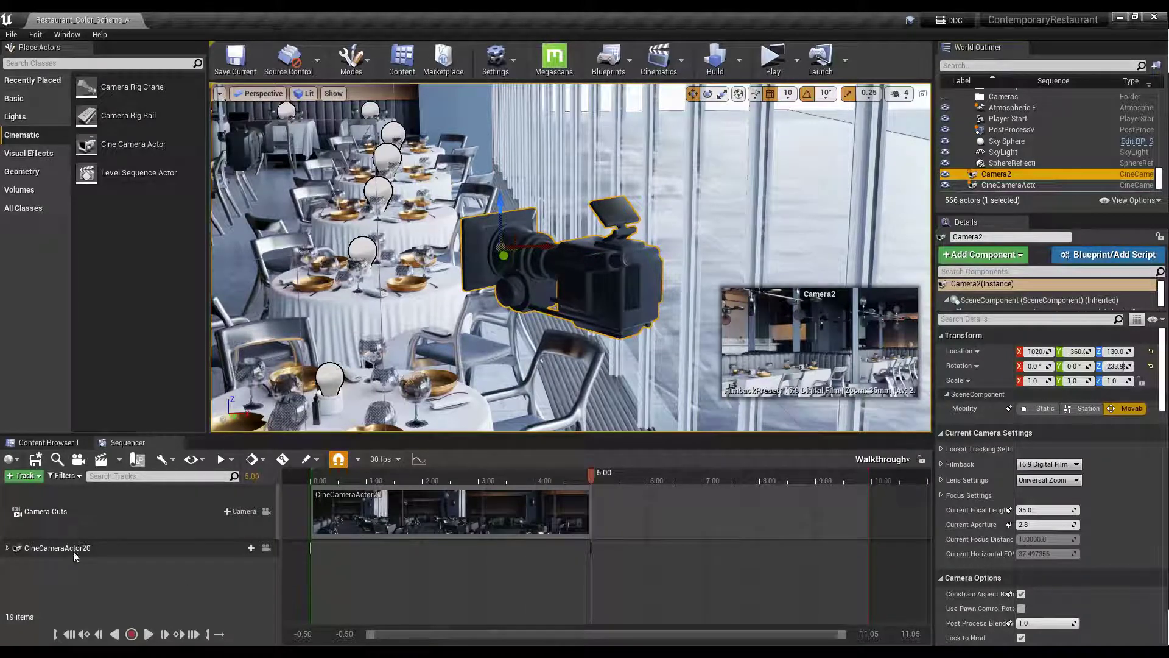
Add the Camera2 actor to the Walkthrough sequence
left_click(24, 476)
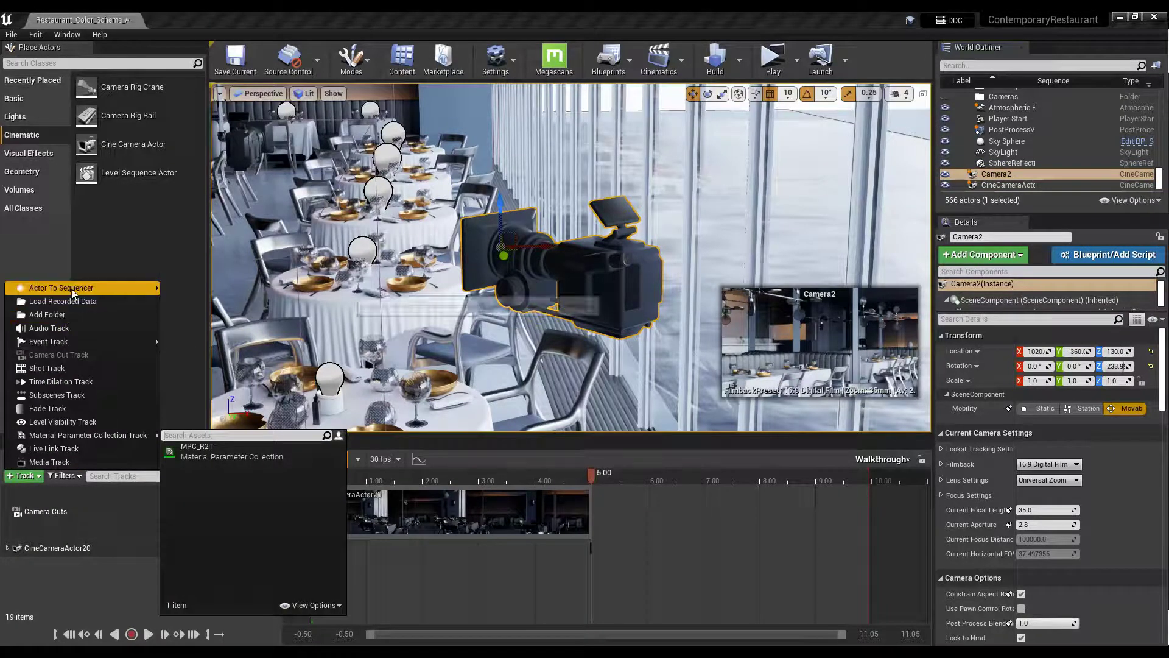
mouse_move(72, 289)
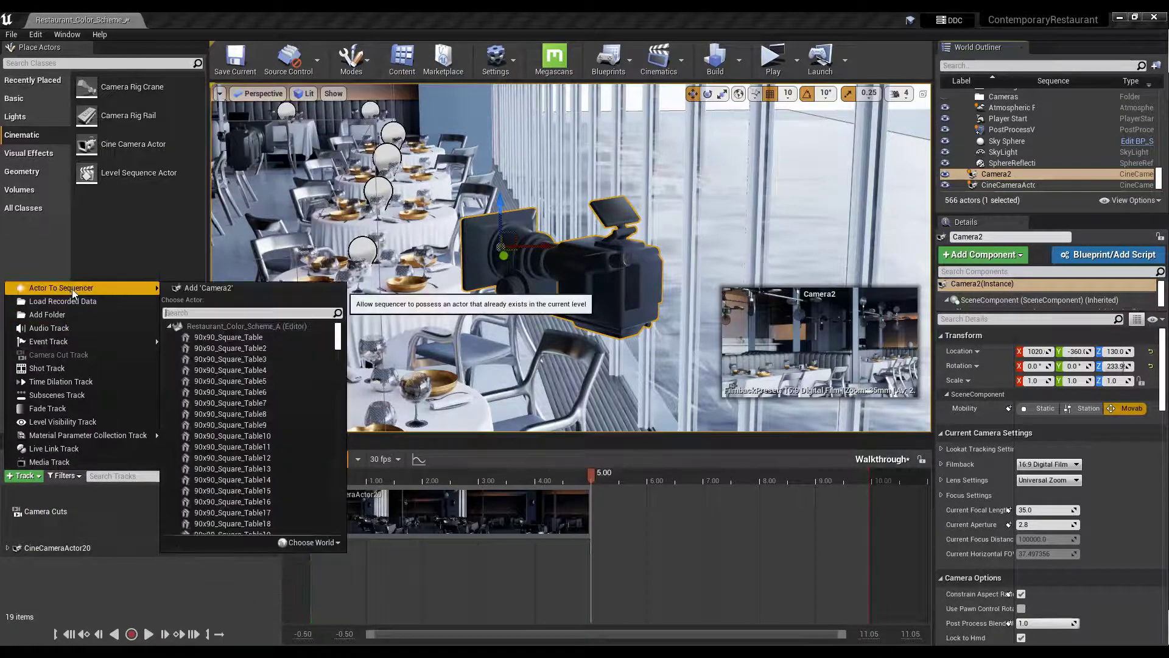
left_click(203, 286)
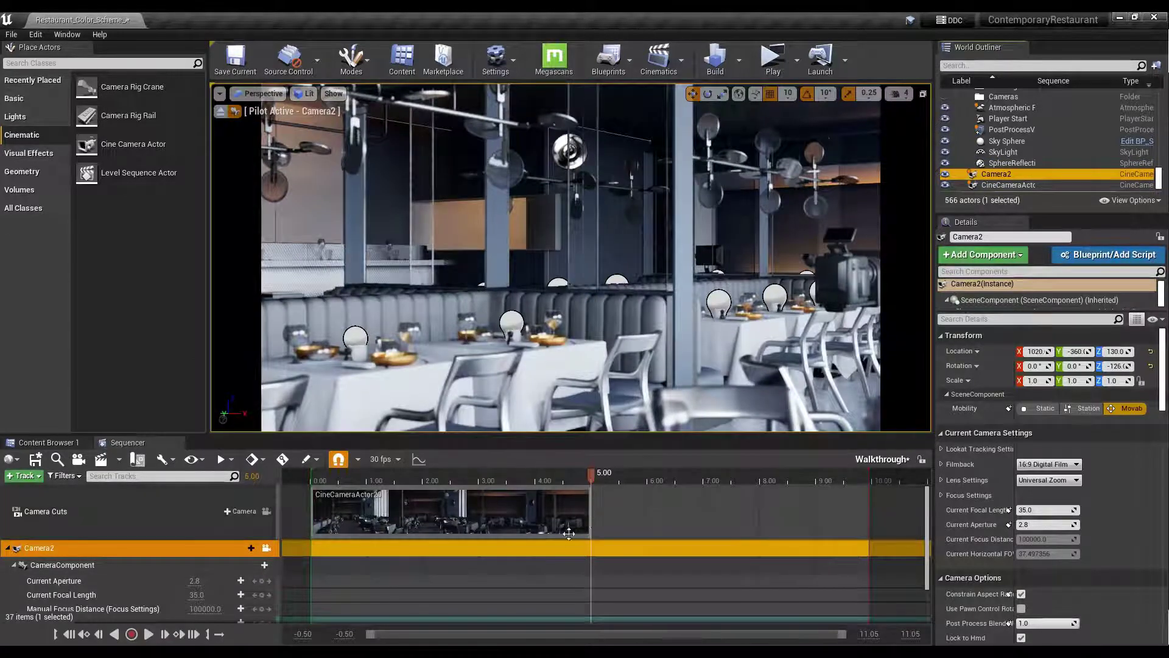
Unlock the viewport from Camera2, lock it again, and key Camera2's Transform at 5.00
left_click(265, 548)
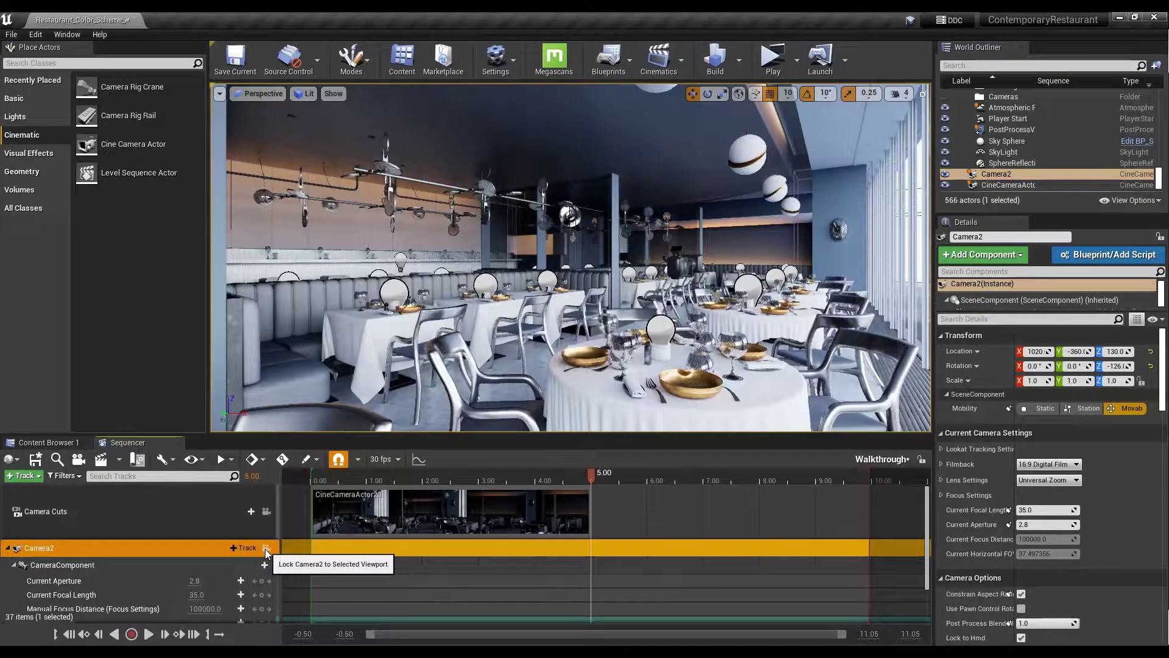
left_click(266, 548)
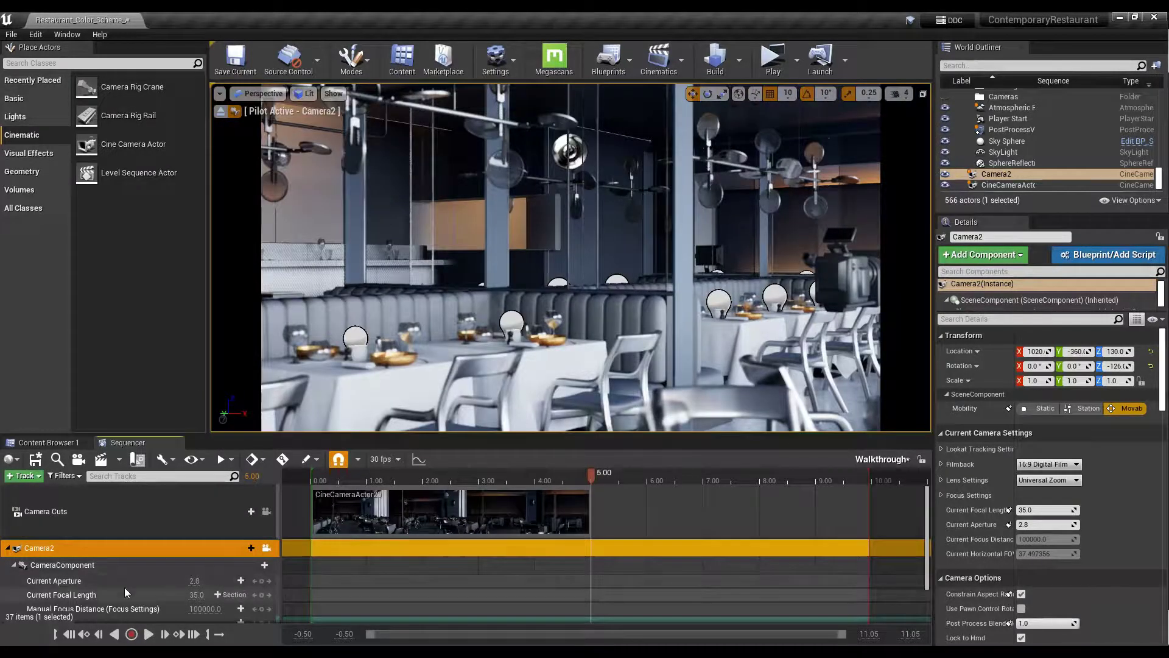
scroll(109, 586, "down", 2)
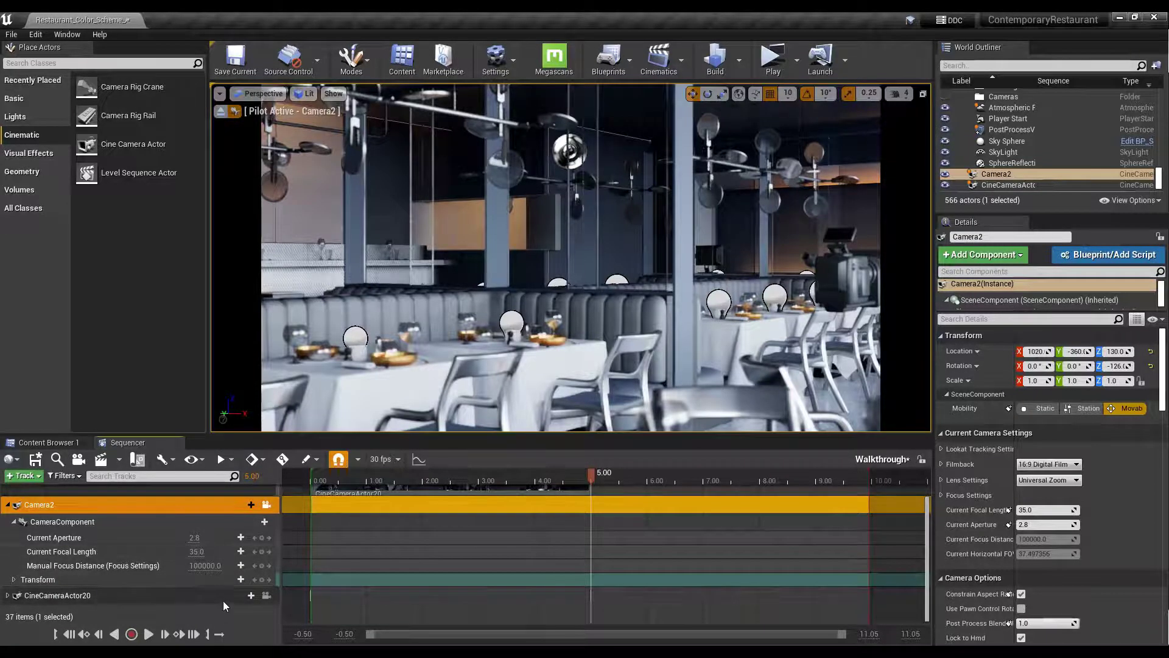
left_click(262, 581)
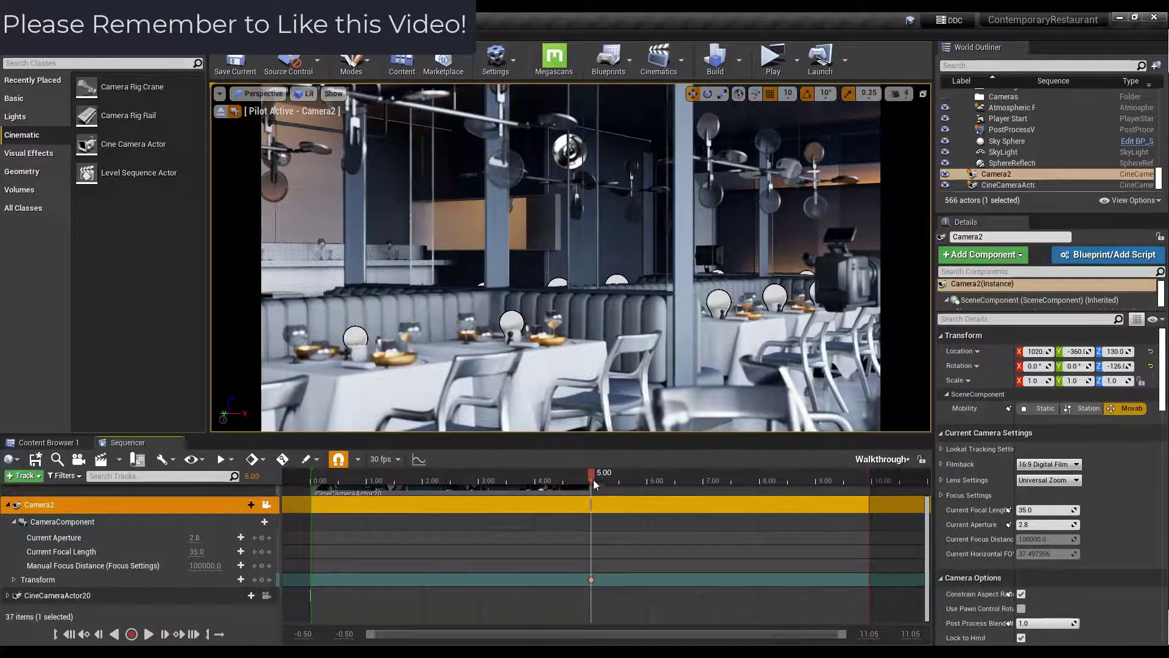
At 10.00, move Camera2 to about X 1044, Y -1400, Z 210, tilt it down about 4.8 degrees, and key its Transform
left_click_drag(719, 476, 873, 479)
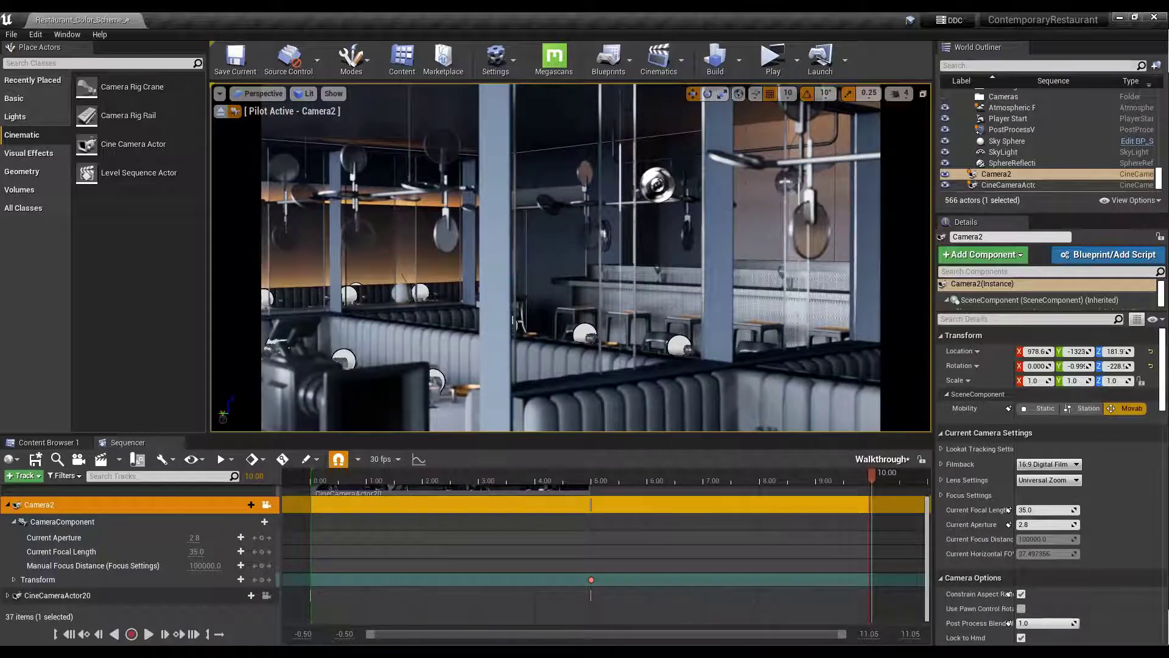
middle_click_drag(570, 262, 569, 244)
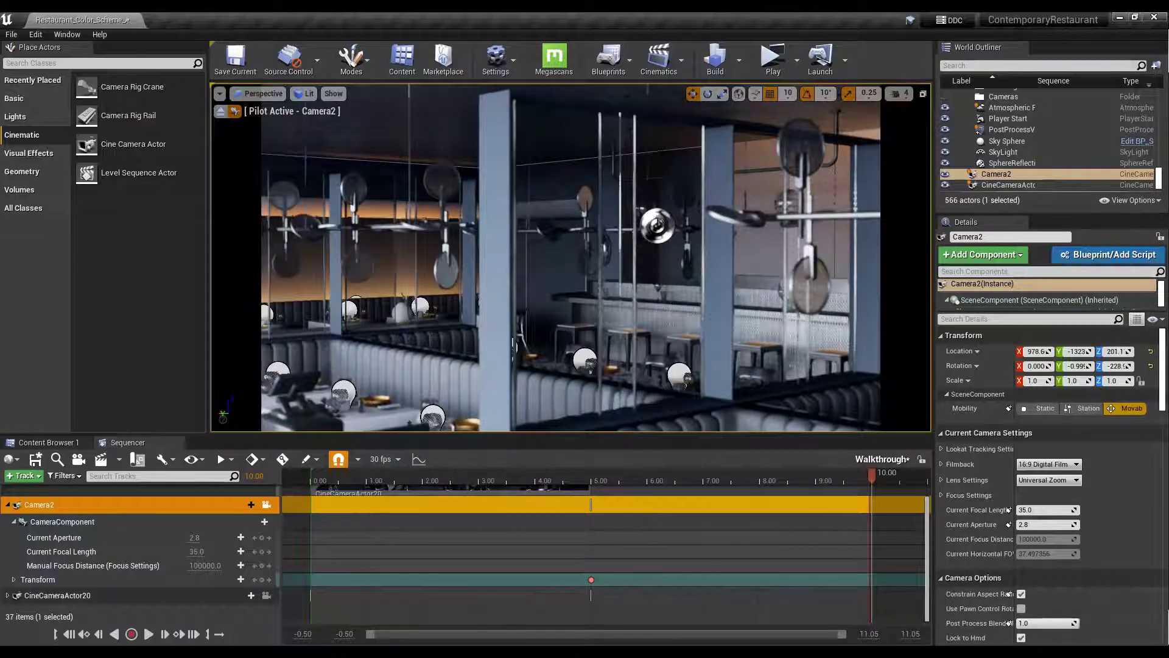
right_click_drag(570, 262, 569, 271)
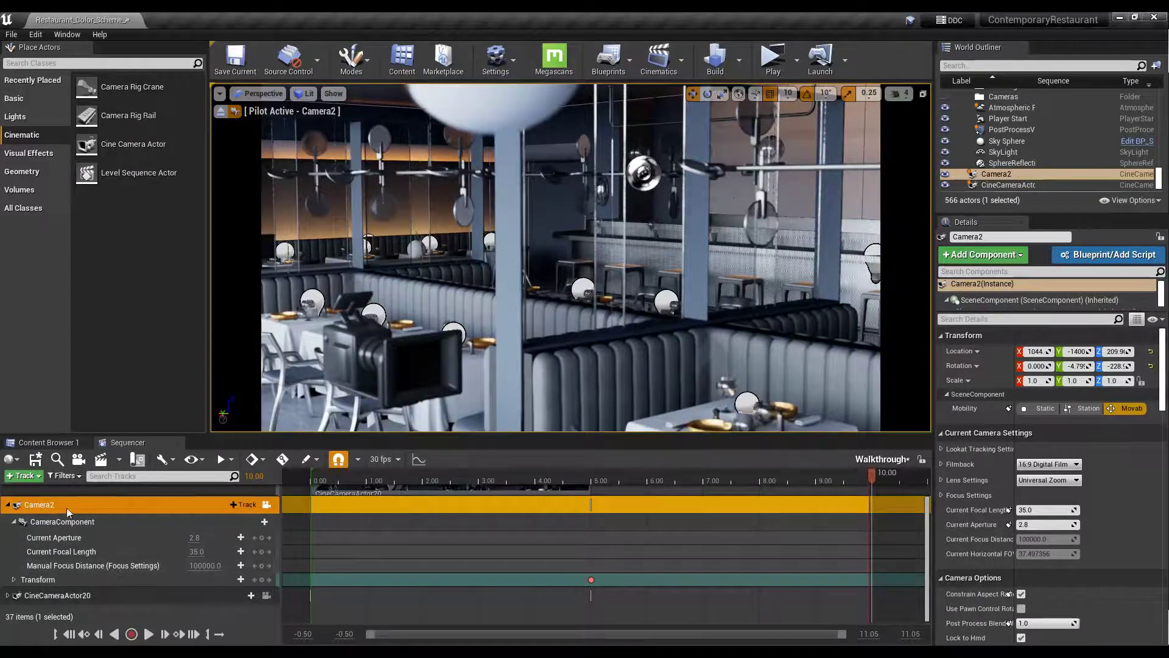
left_click(263, 580)
Play back Camera2's keyed movement from 5.00 to the end of the sequence
left_click(597, 478)
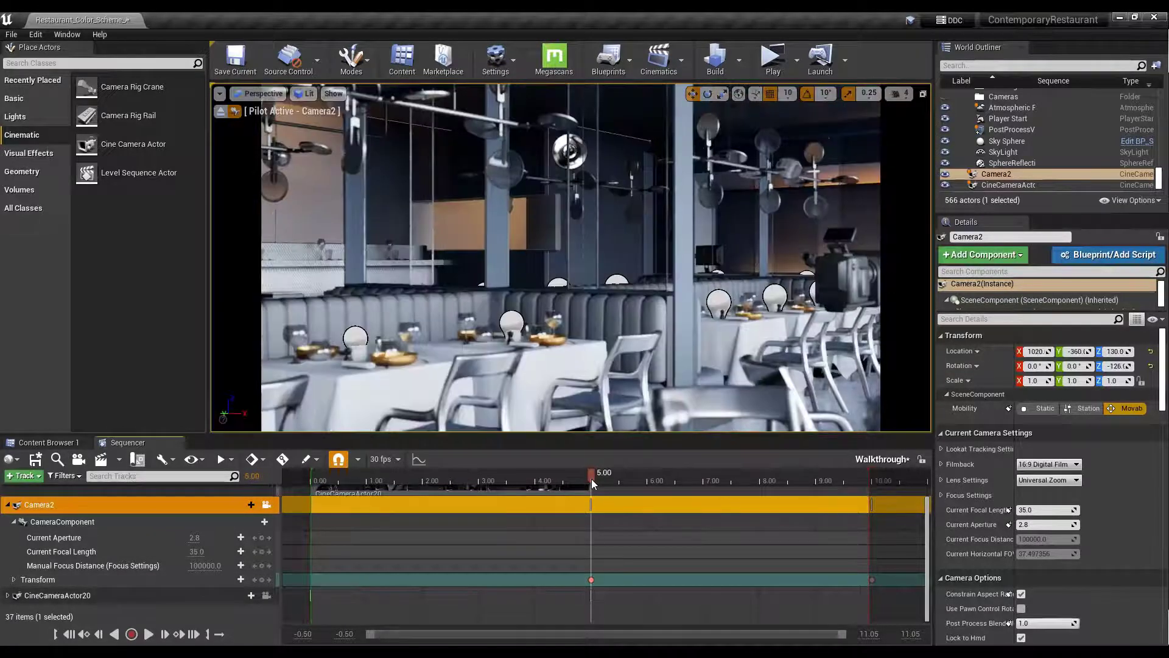
left_click(146, 631)
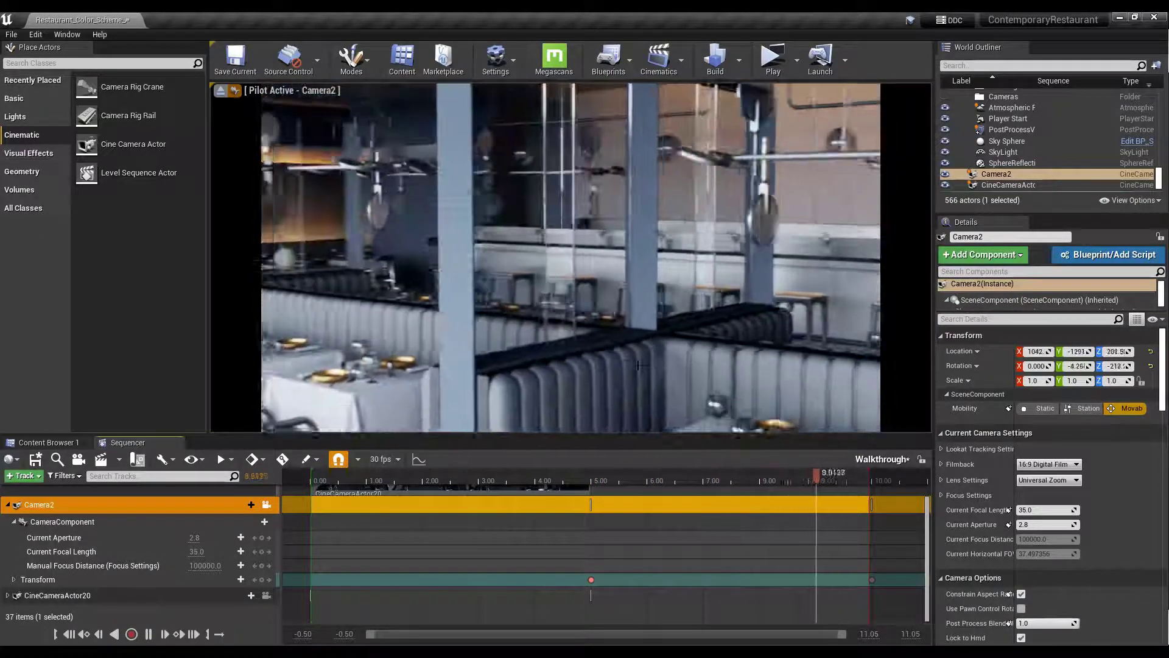
scroll(496, 551, "up", 2)
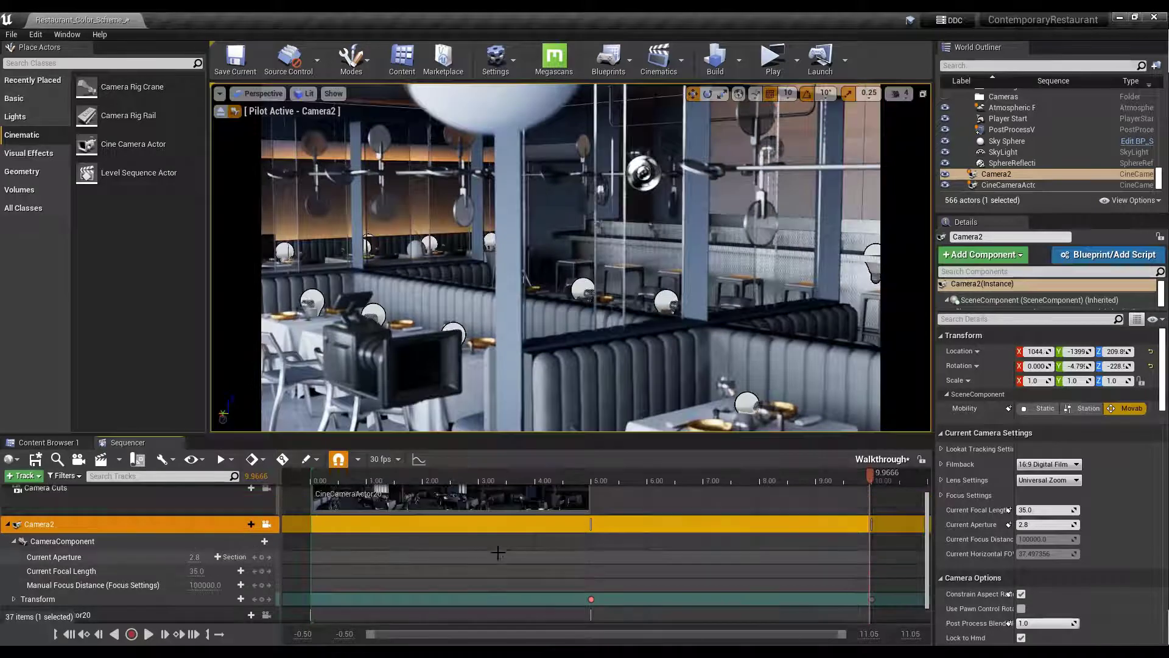
Collapse the Camera2 track and play the sequence from 0.00 with the viewport locked to the Camera Cuts
left_click(8, 548)
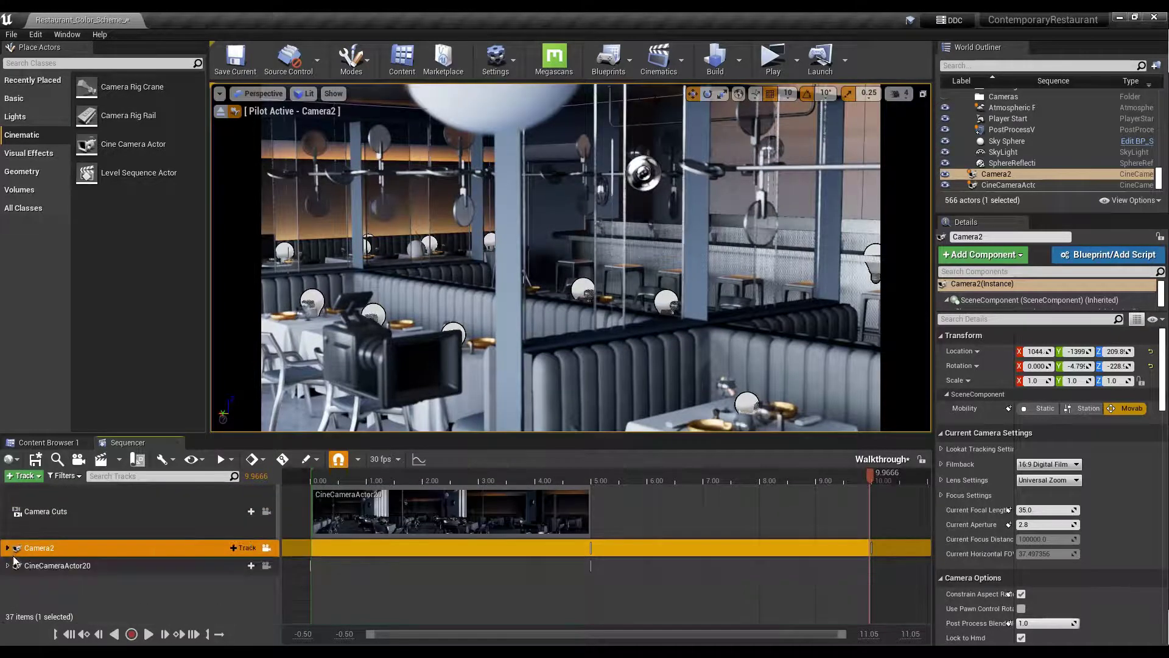
left_click_drag(507, 477, 310, 476)
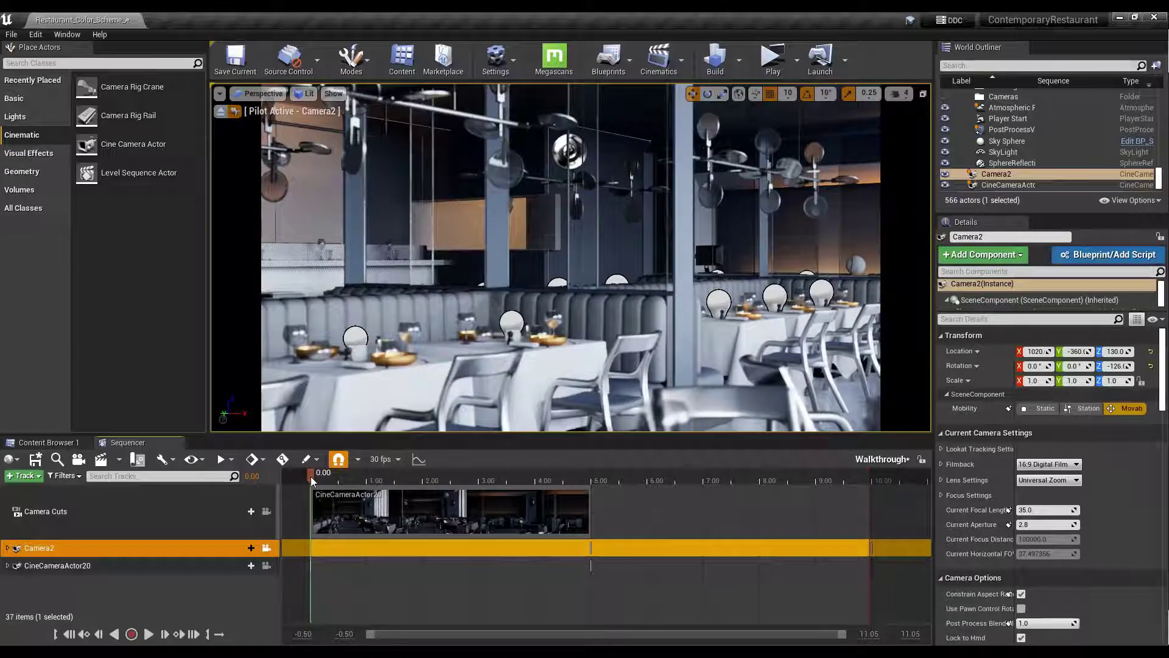
left_click(269, 512)
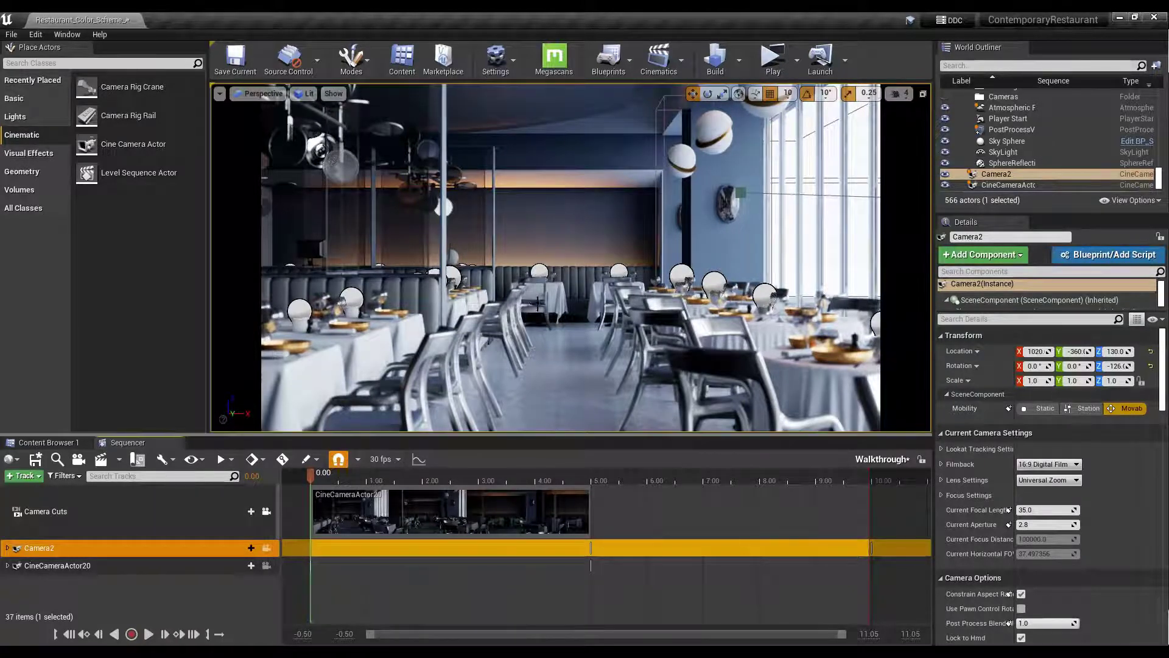
left_click(148, 634)
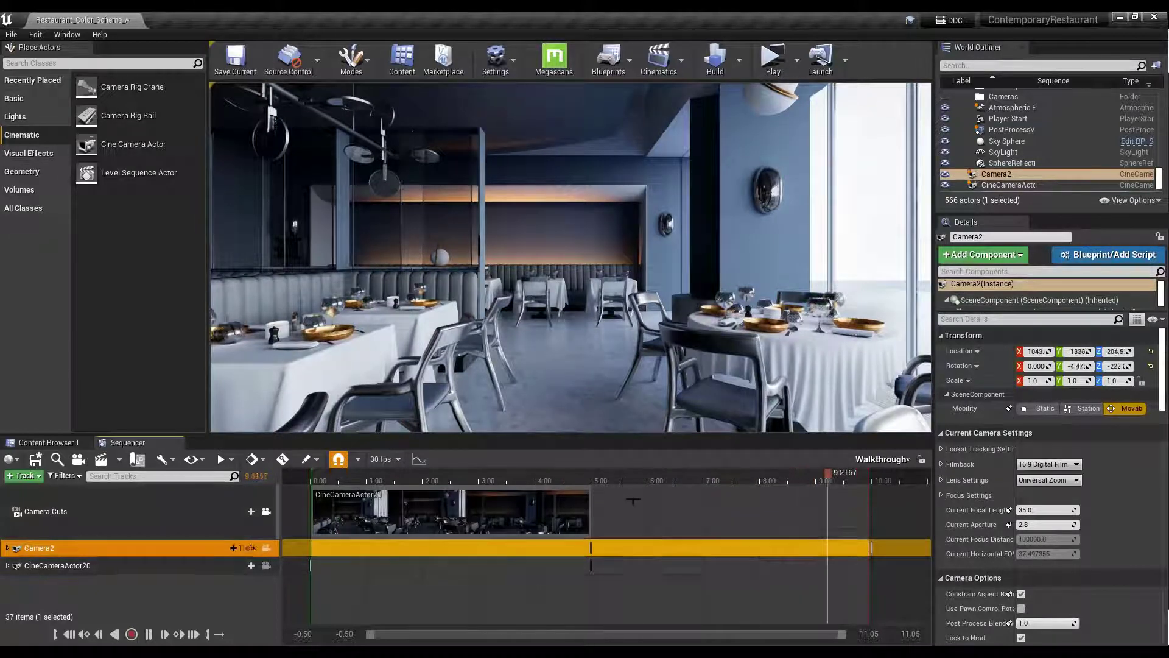
left_click(623, 481)
left_click_drag(621, 477, 592, 481)
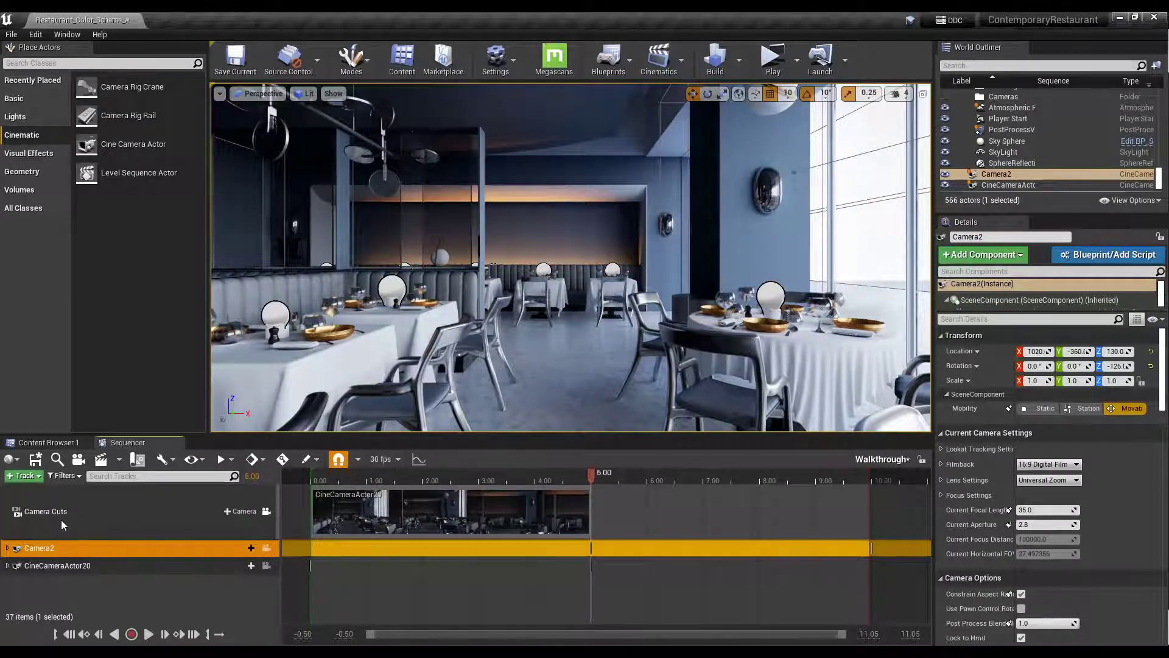
left_click(23, 475)
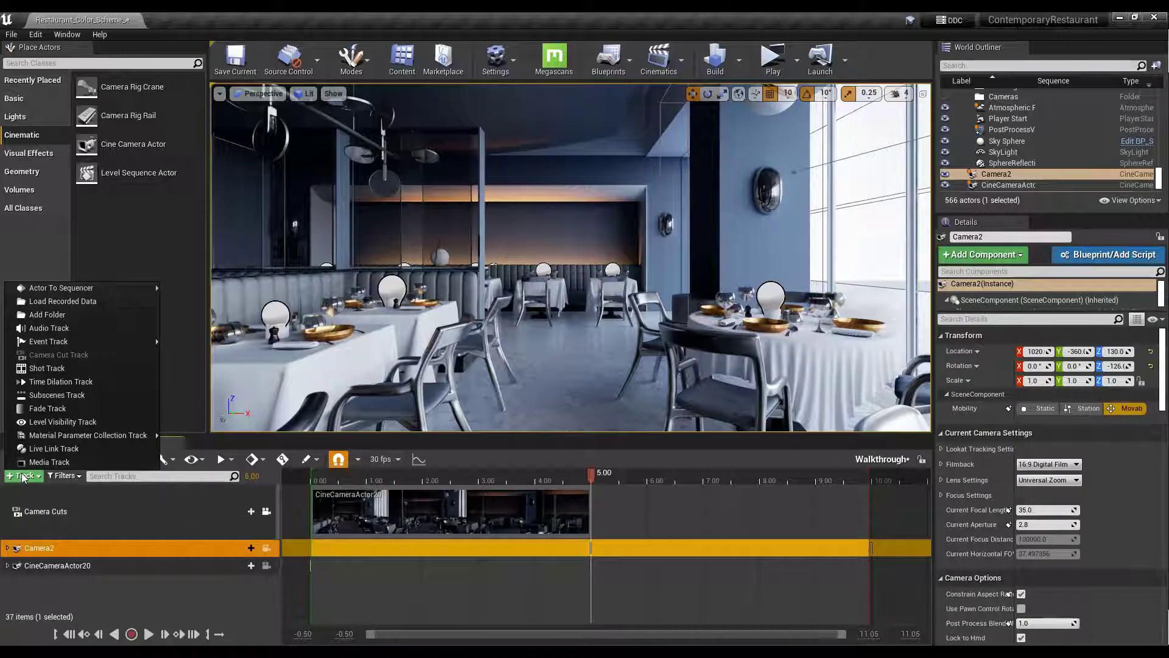
mouse_move(79, 288)
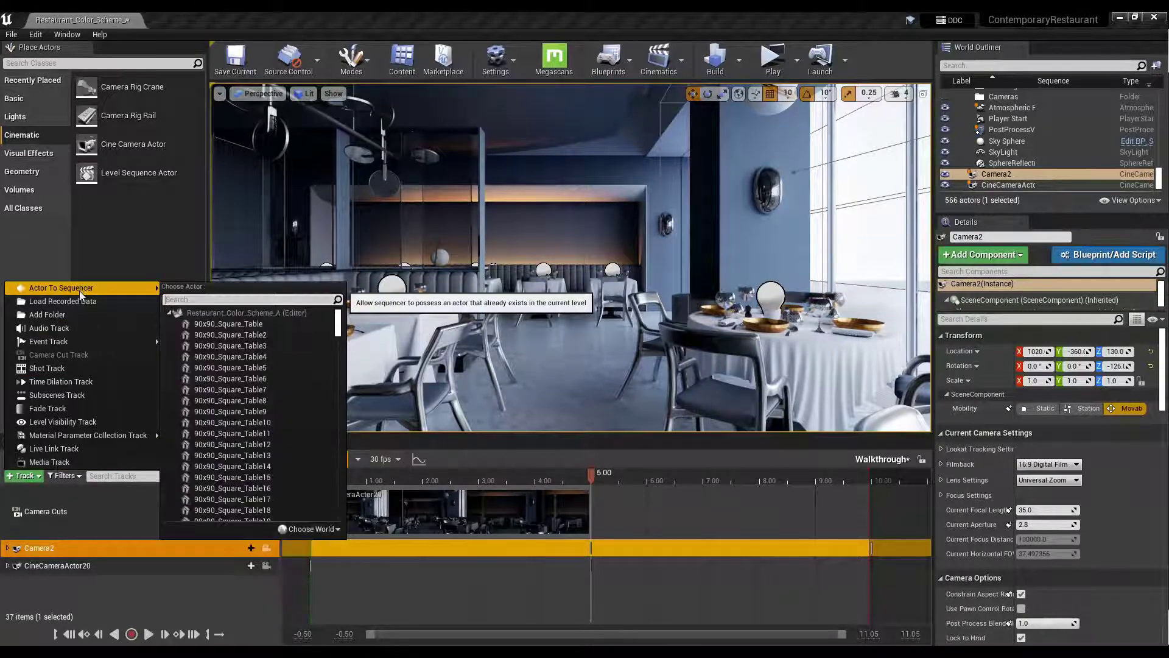
left_click(30, 477)
left_click(31, 478)
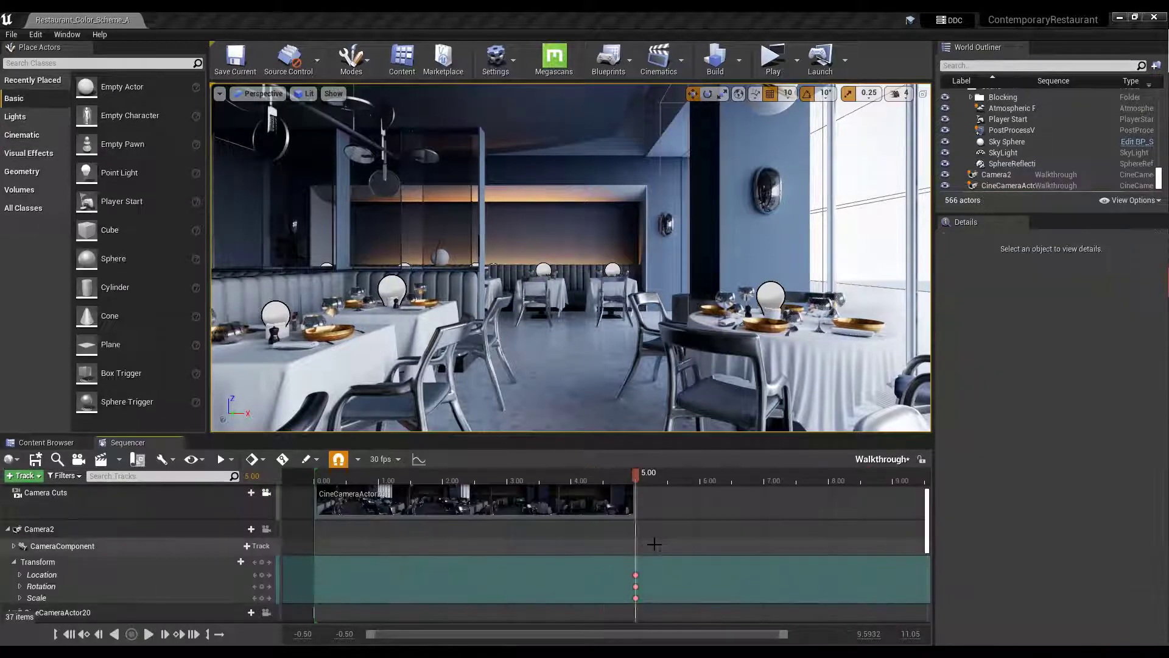
Add the existing Camera2 binding to the Camera Cuts track at 5.00
left_click(634, 475)
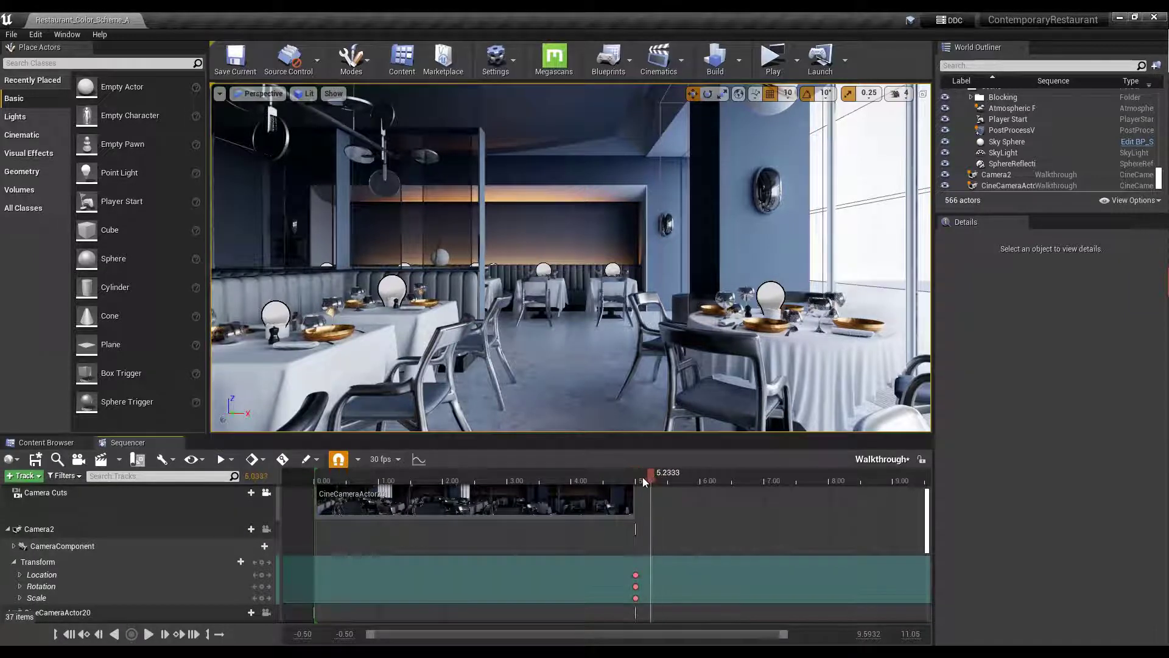
left_click(637, 478)
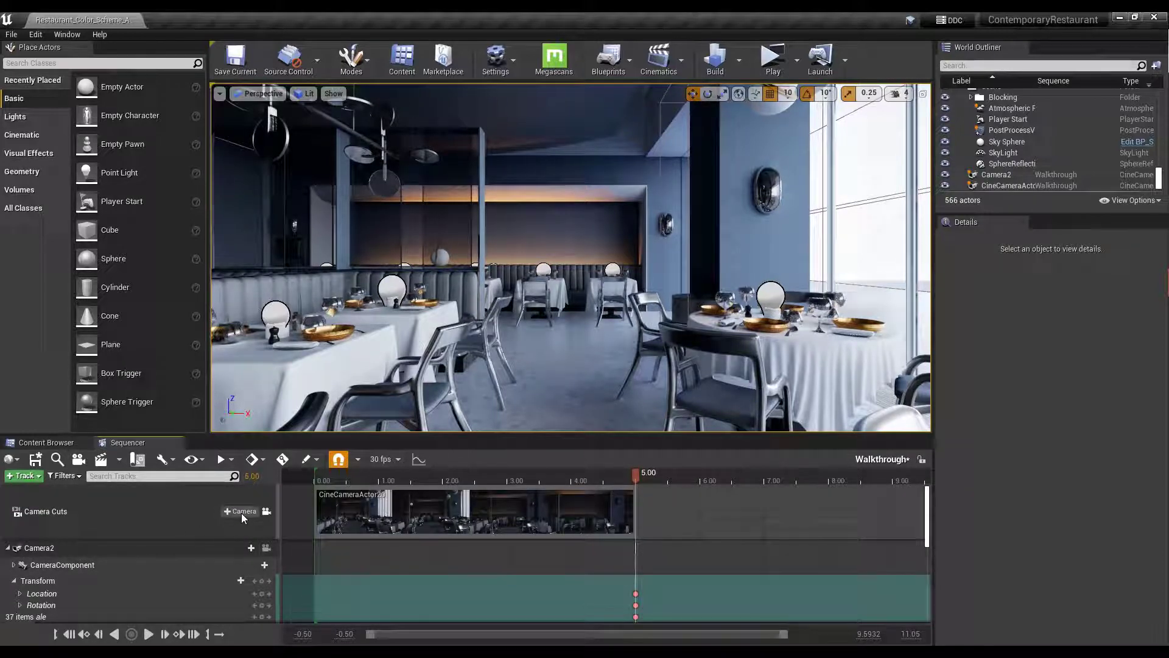
left_click(240, 511)
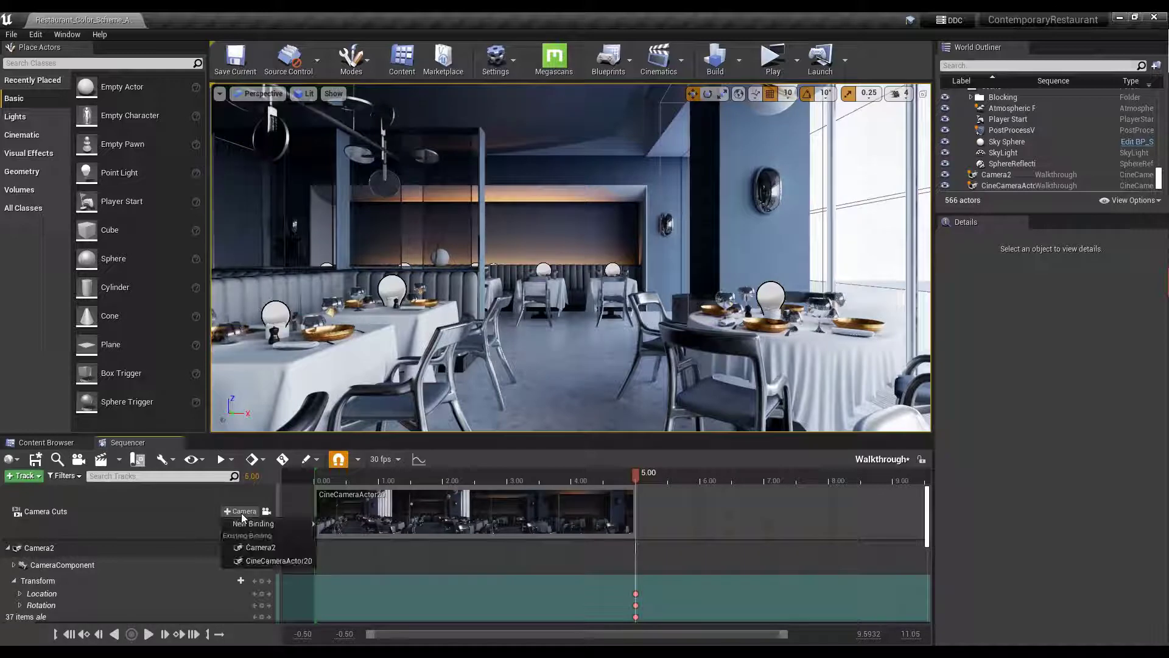
left_click(264, 548)
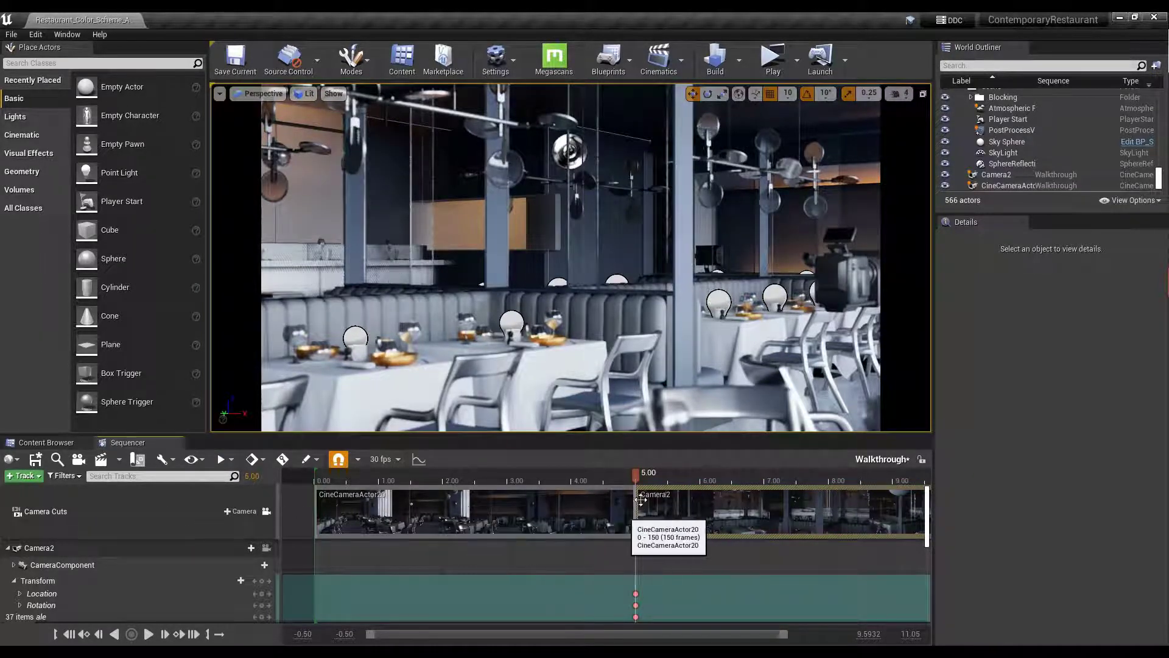
Play the sequence through the Camera Cuts from 3.3667 across the camera change, and return the playhead to 0.00
left_click_drag(634, 477, 532, 488)
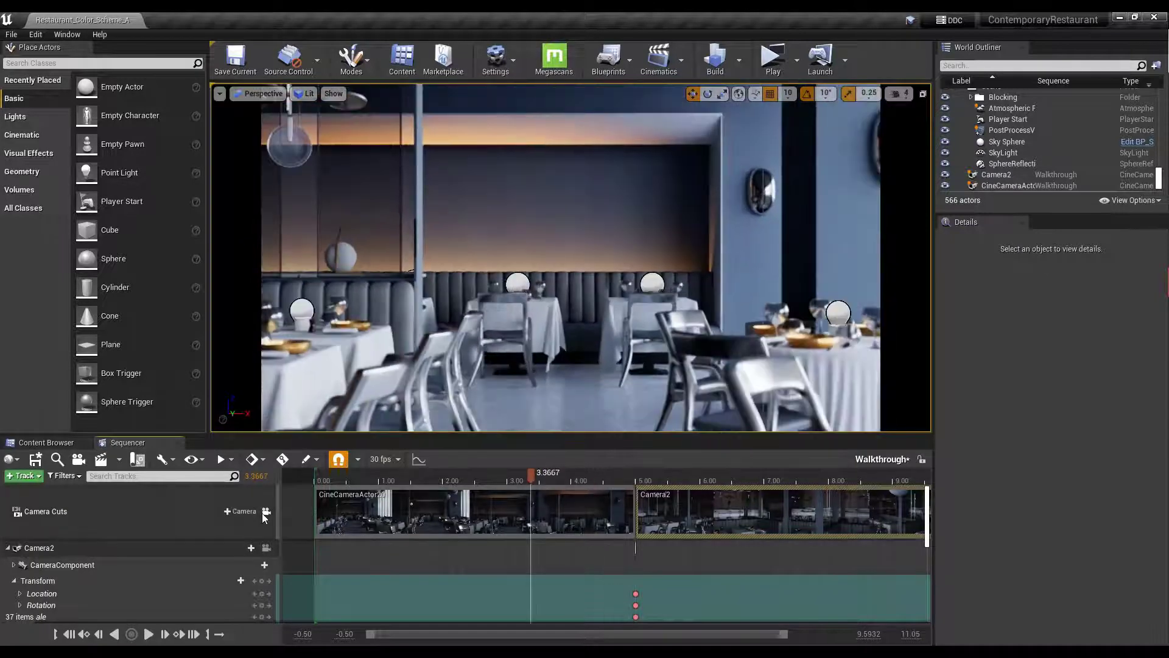
left_click(149, 635)
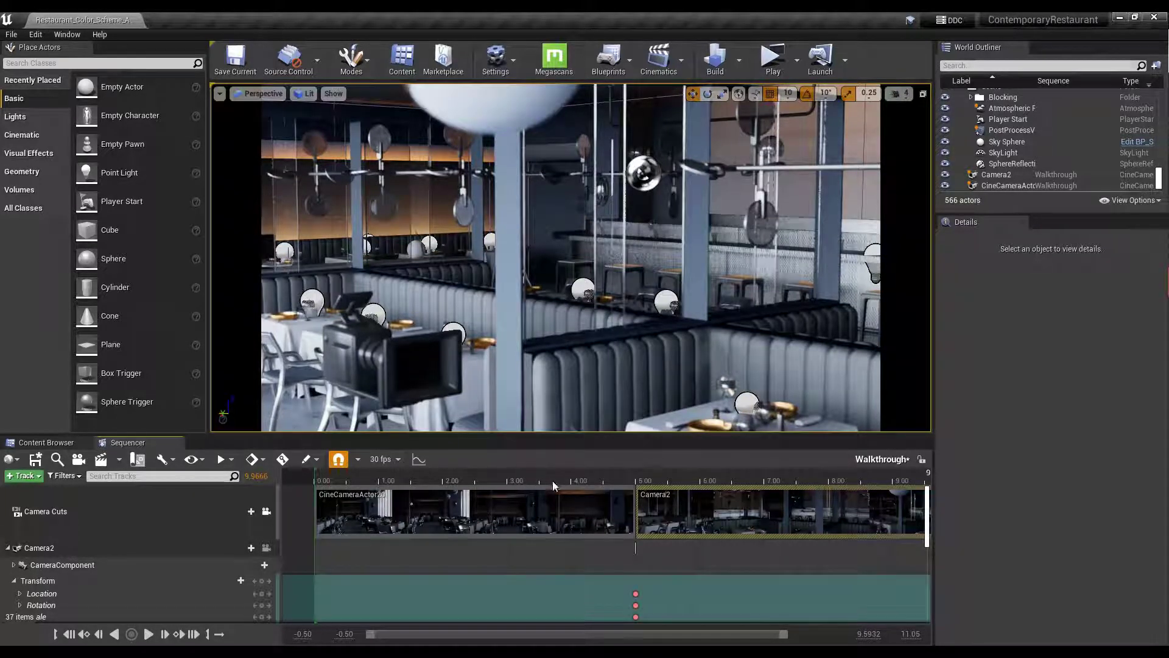
left_click_drag(332, 476, 316, 520)
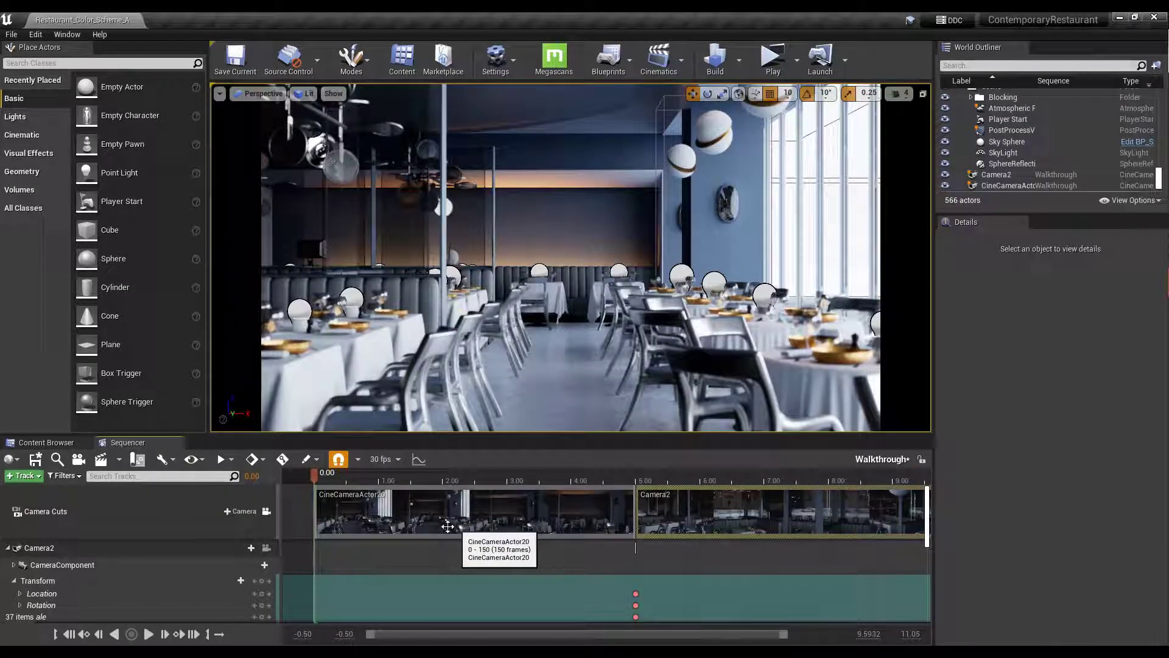
Open the movie render settings for the sequence and set the resolution to 1920 x 1080 (16:9)
left_click(101, 461)
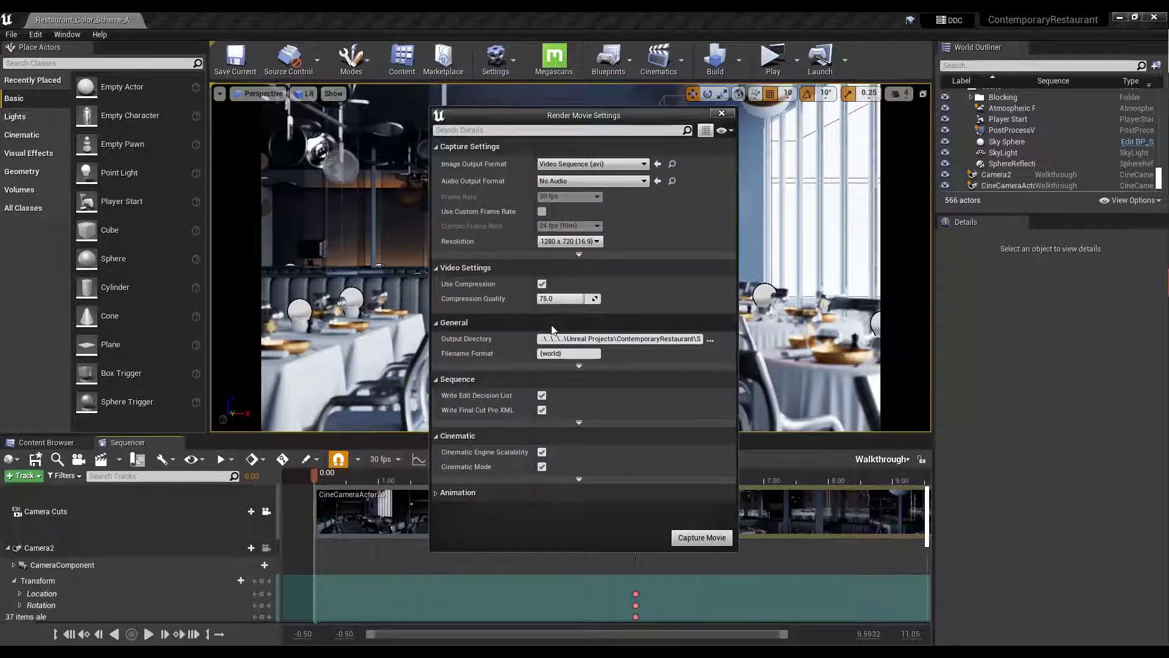
left_click(576, 164)
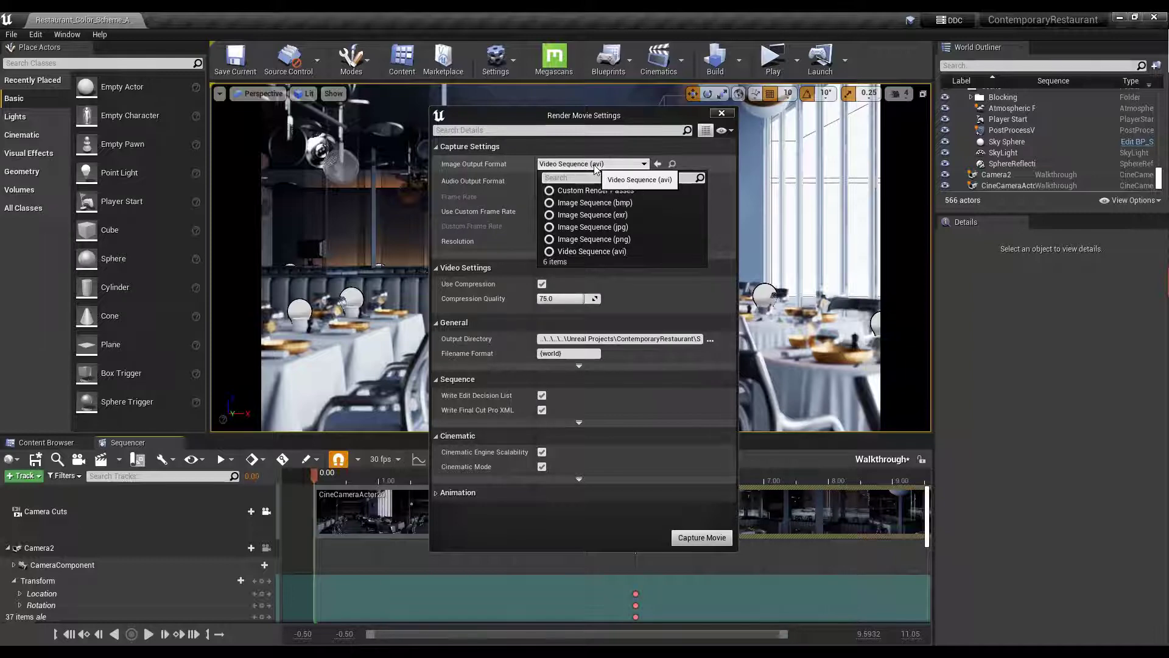
left_click(591, 241)
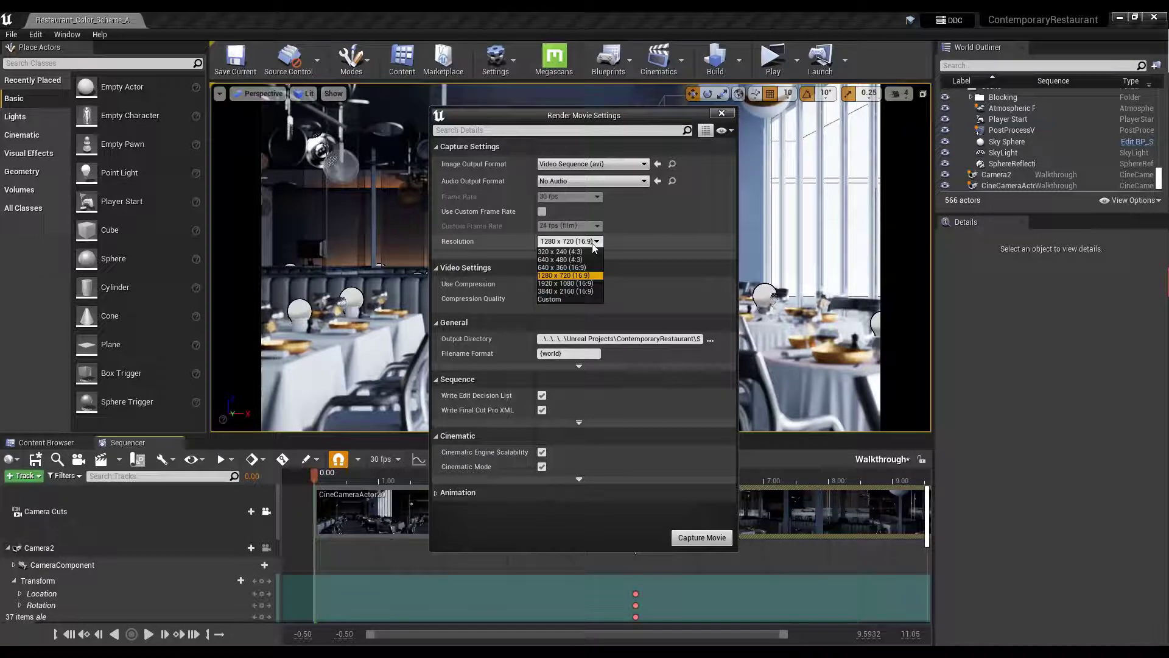
left_click(566, 283)
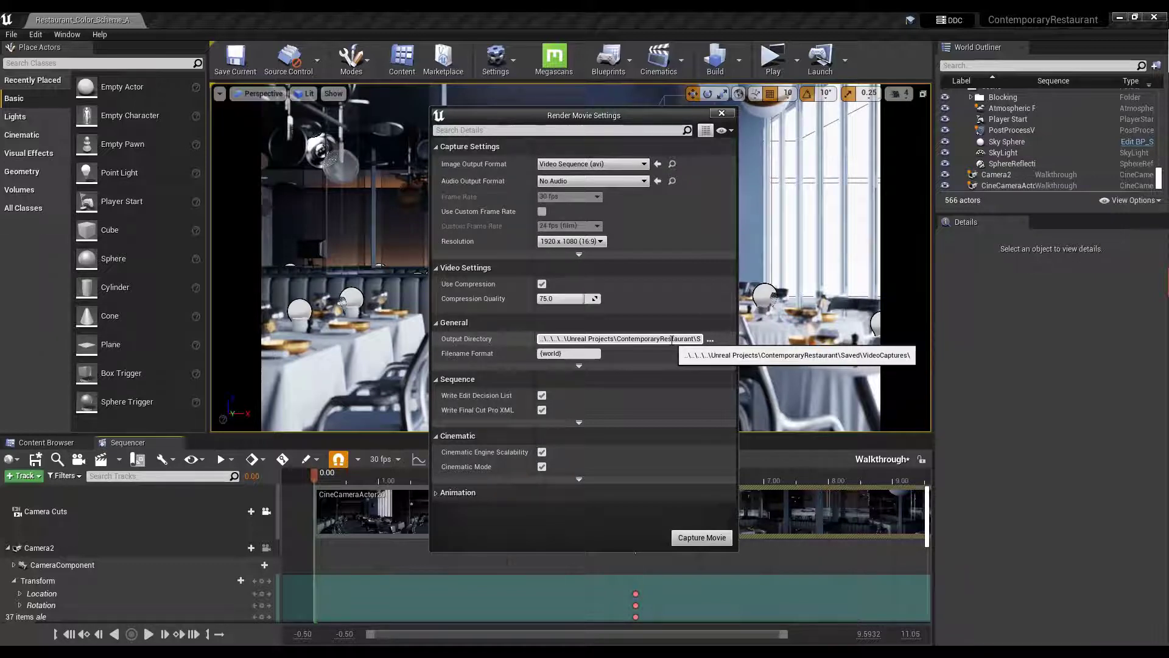
Expand and review the Animation render settings, and start capturing the movie
left_click(457, 491)
scroll(475, 426, "down", 2)
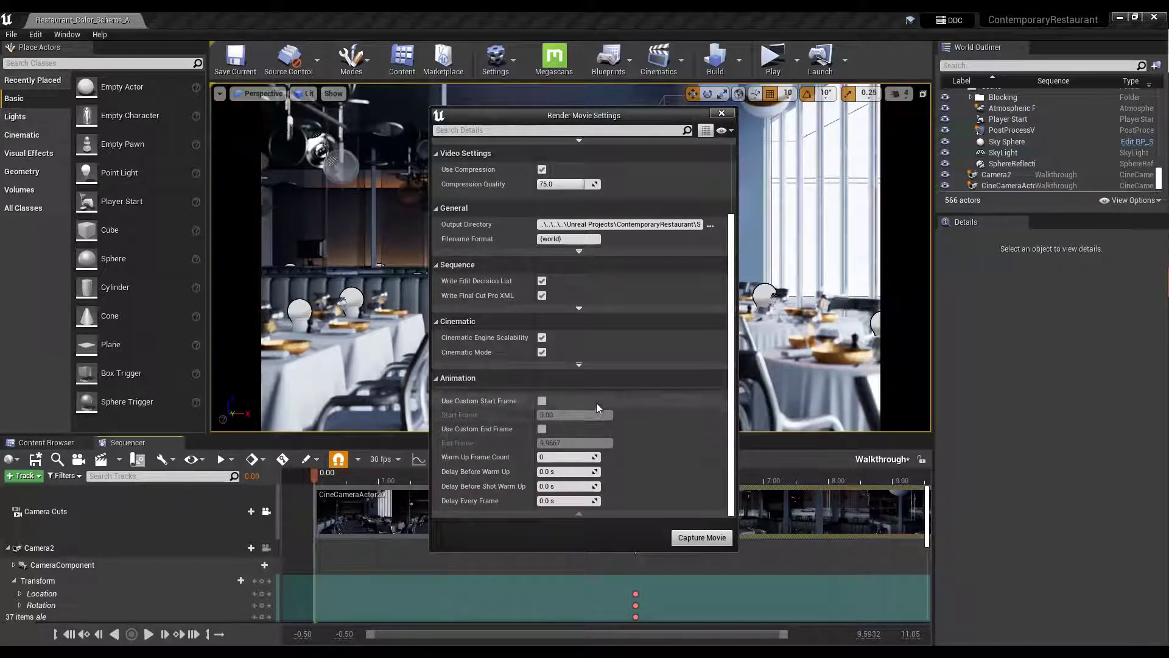
scroll(658, 389, "up", 1)
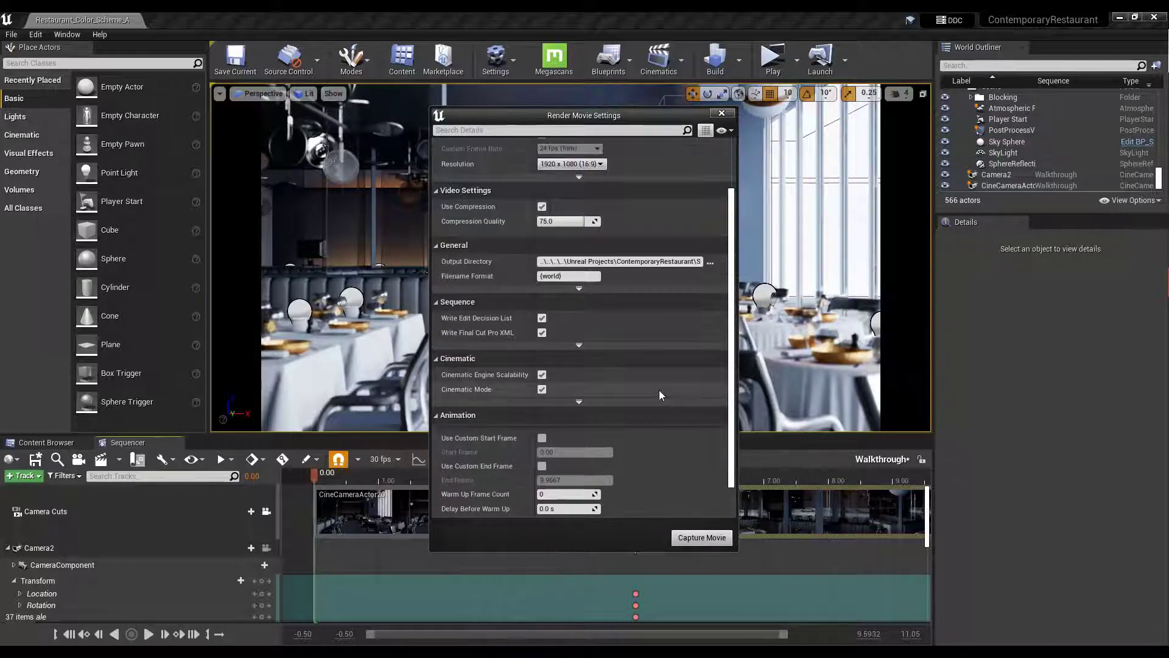
scroll(659, 389, "down", 1)
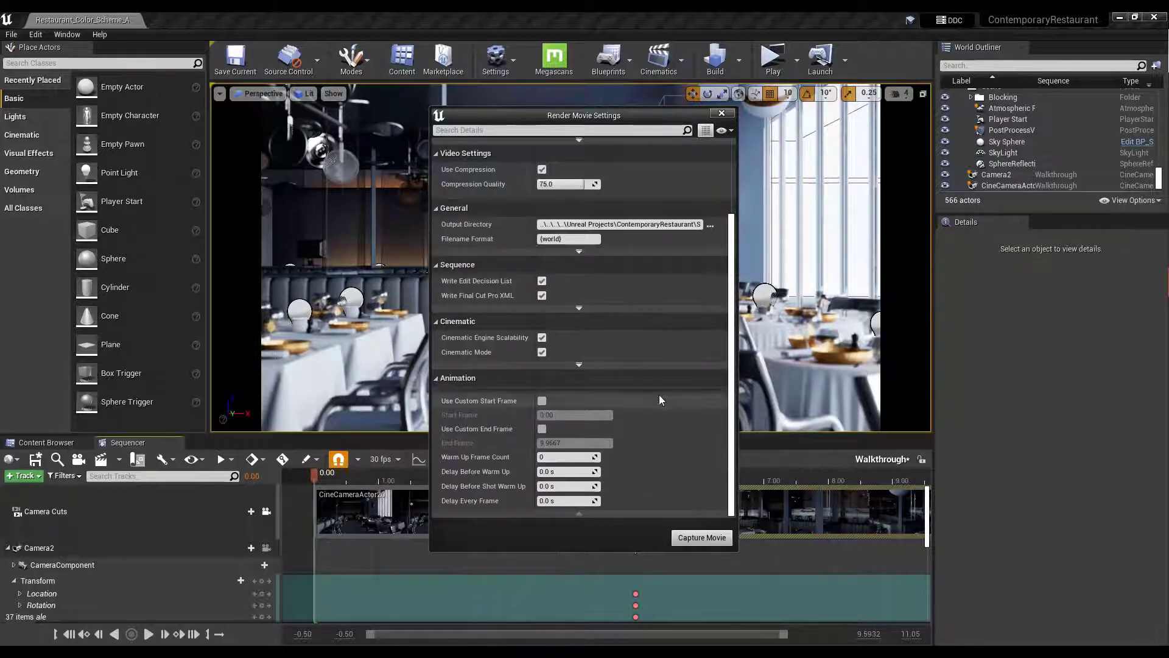
left_click(691, 539)
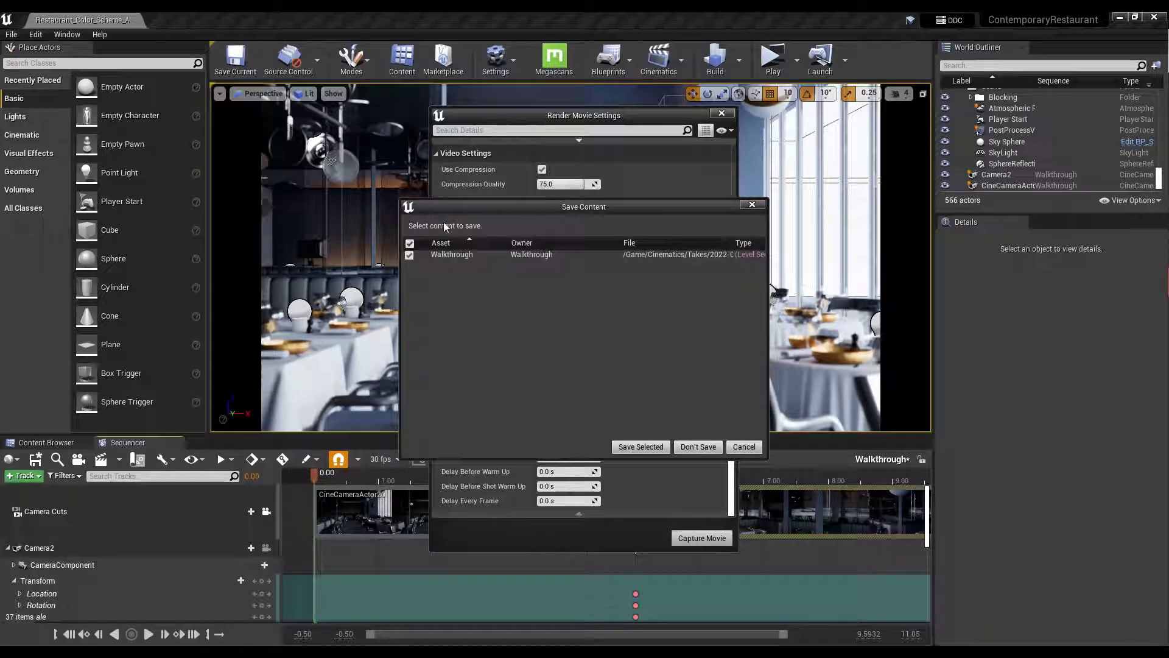